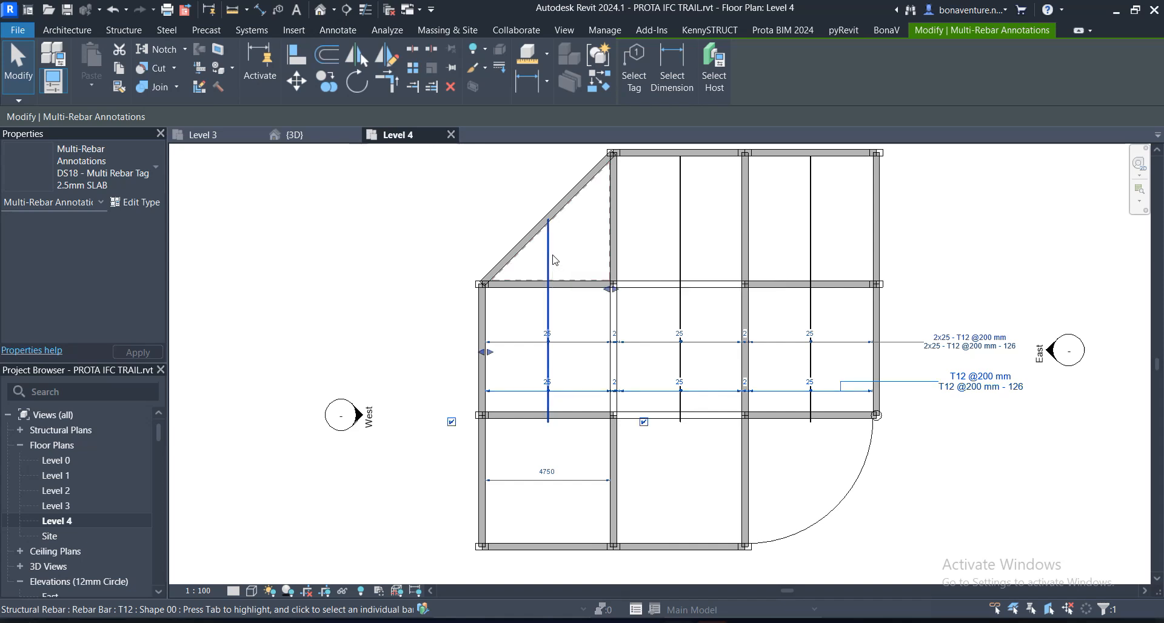
# Step: Try to hide only the T12 rebar running through the triangular bay in the Level 4 view
pyautogui.click(550, 259)
pyautogui.rightClick(552, 259)
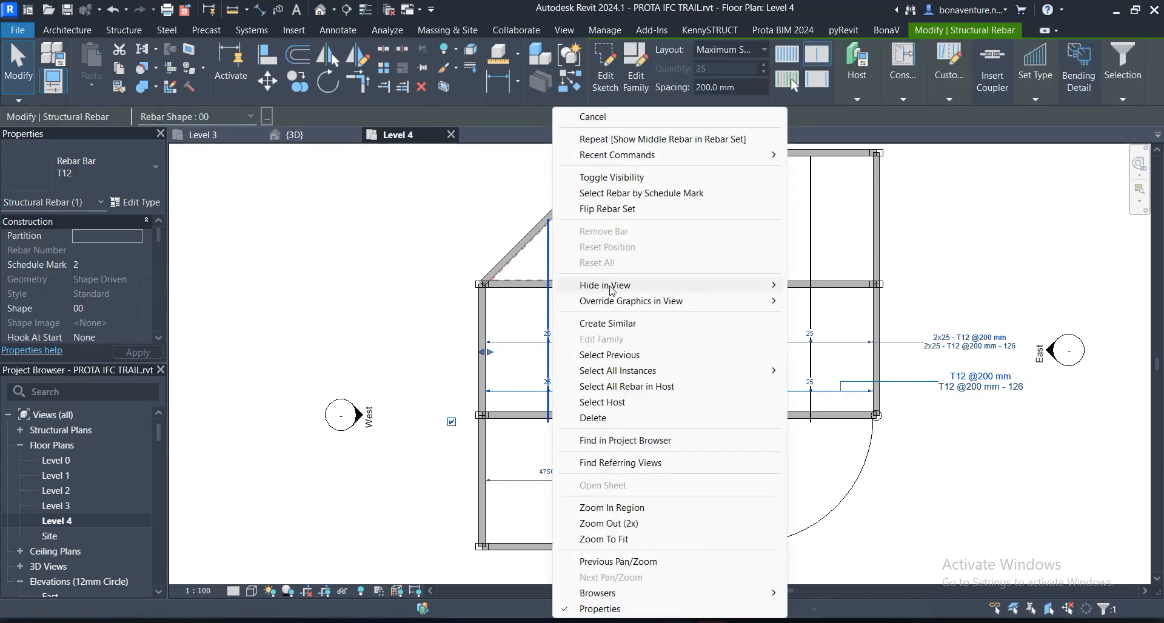
pyautogui.moveTo(728, 285)
pyautogui.click(834, 286)
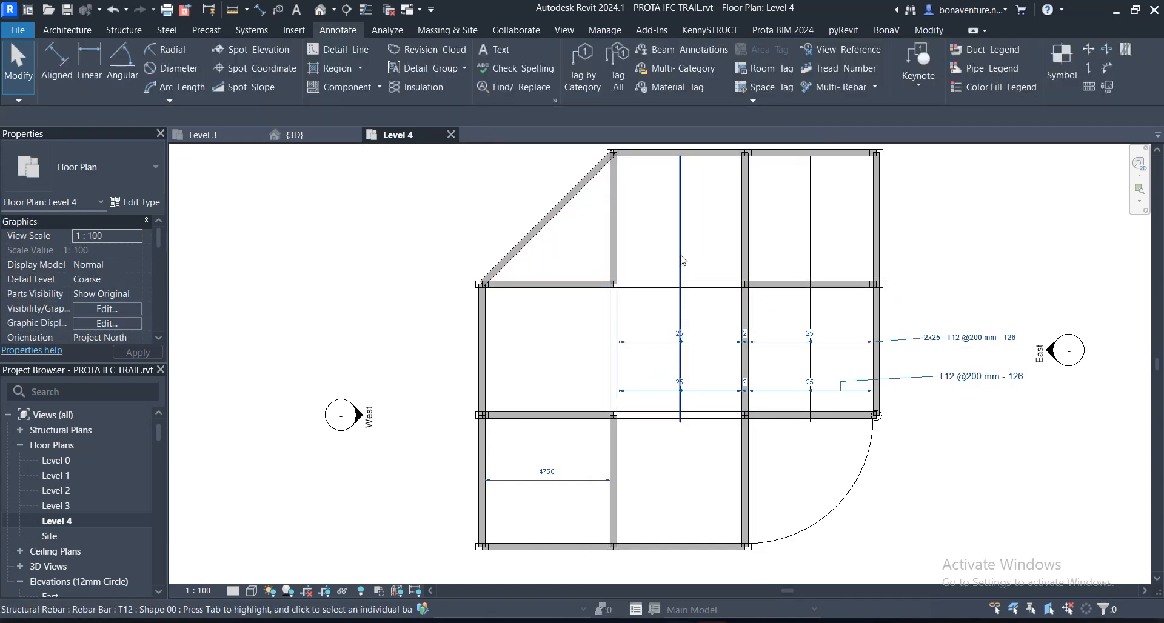
pyautogui.press('Escape')
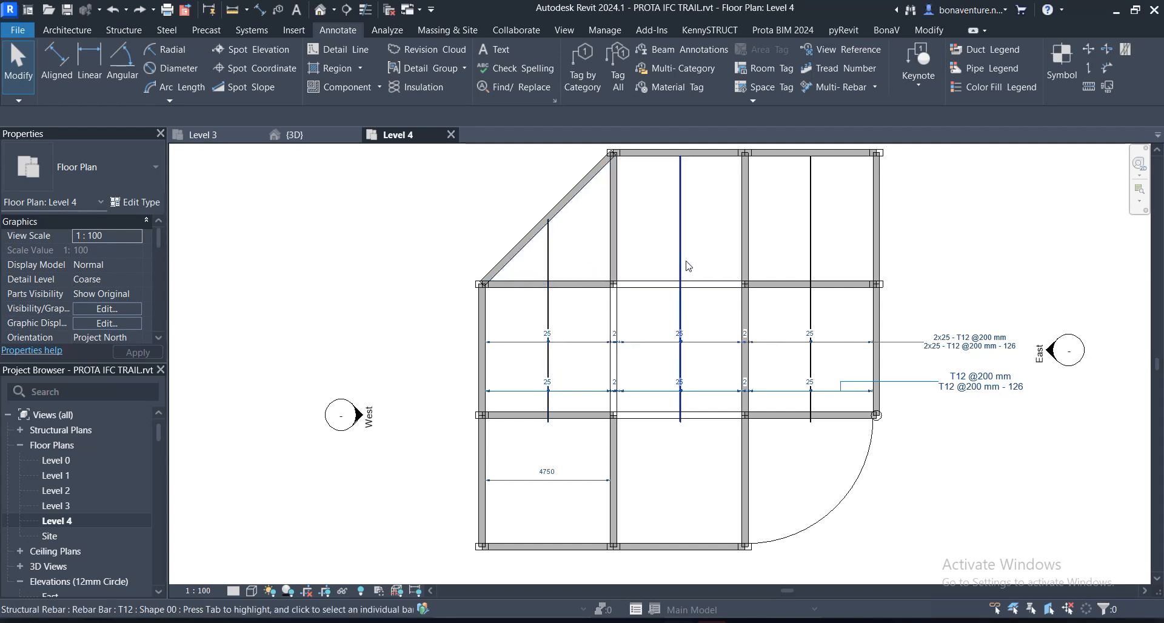
# Step: Override the view graphics of the triangular bay's T12 rebar, giving its projection lines the Dot pattern
pyautogui.click(549, 259)
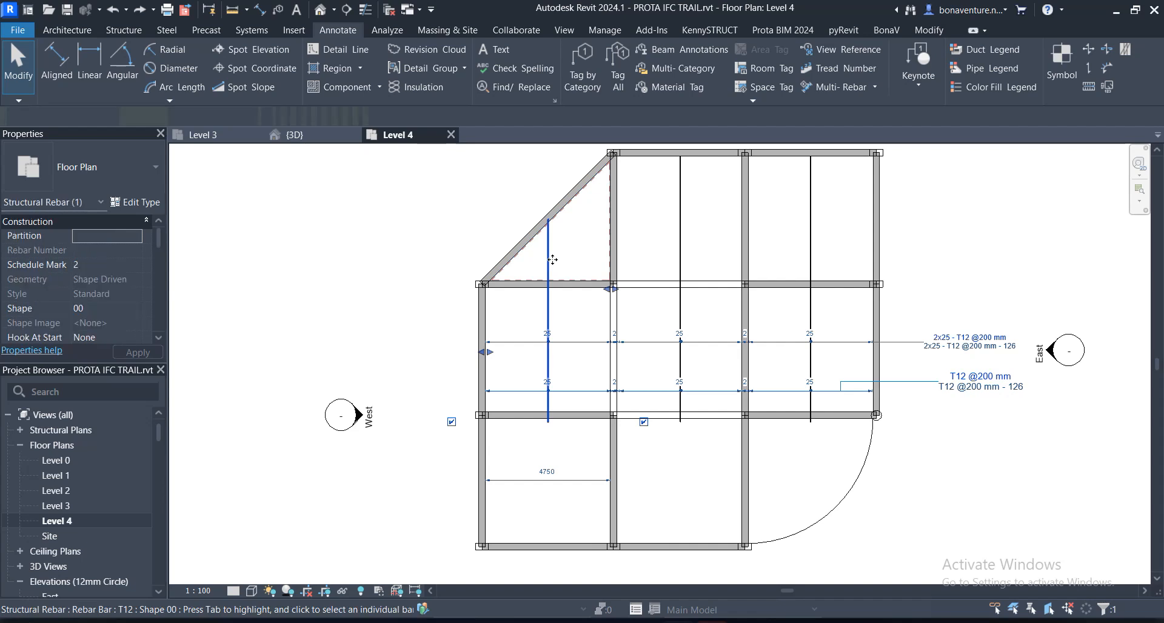
pyautogui.rightClick(553, 265)
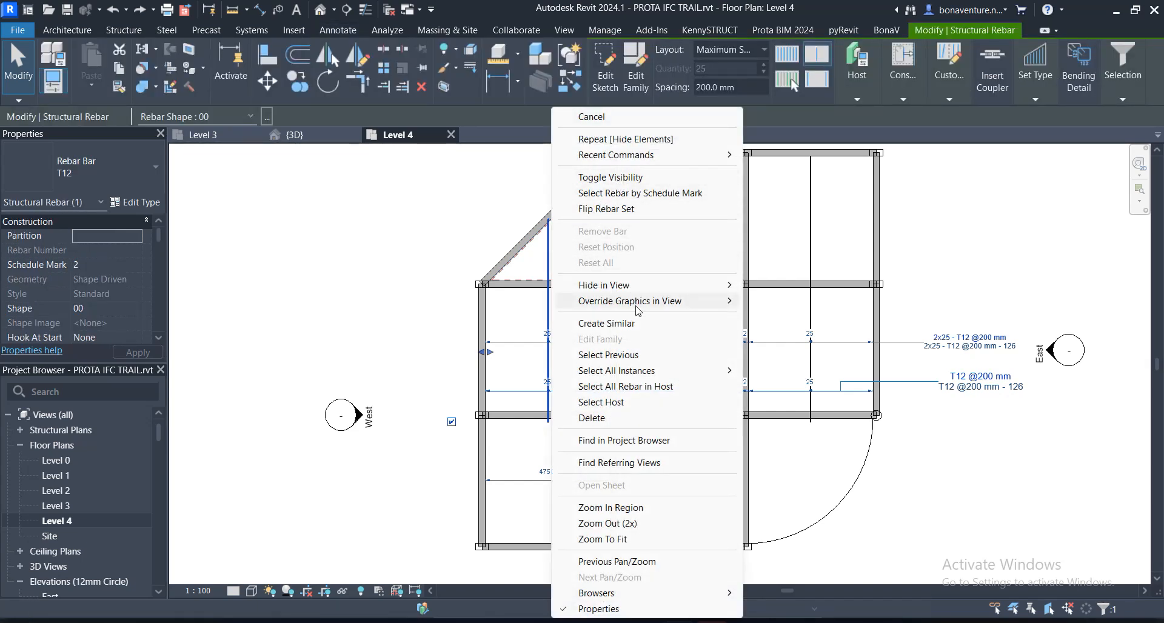
pyautogui.moveTo(637, 303)
pyautogui.click(793, 301)
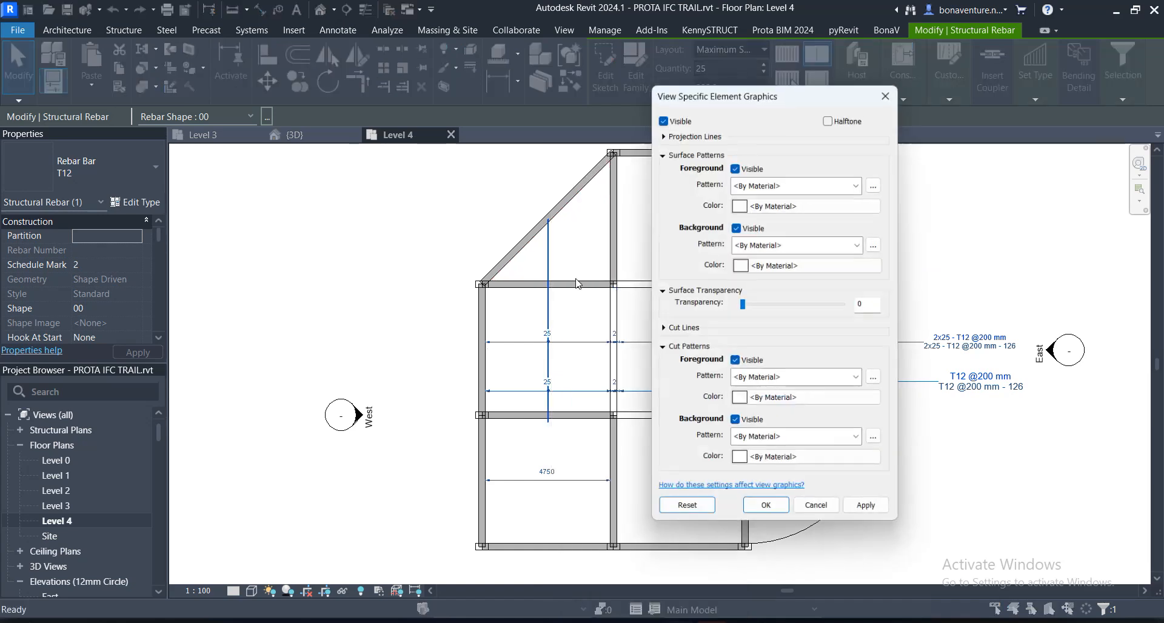
pyautogui.click(667, 131)
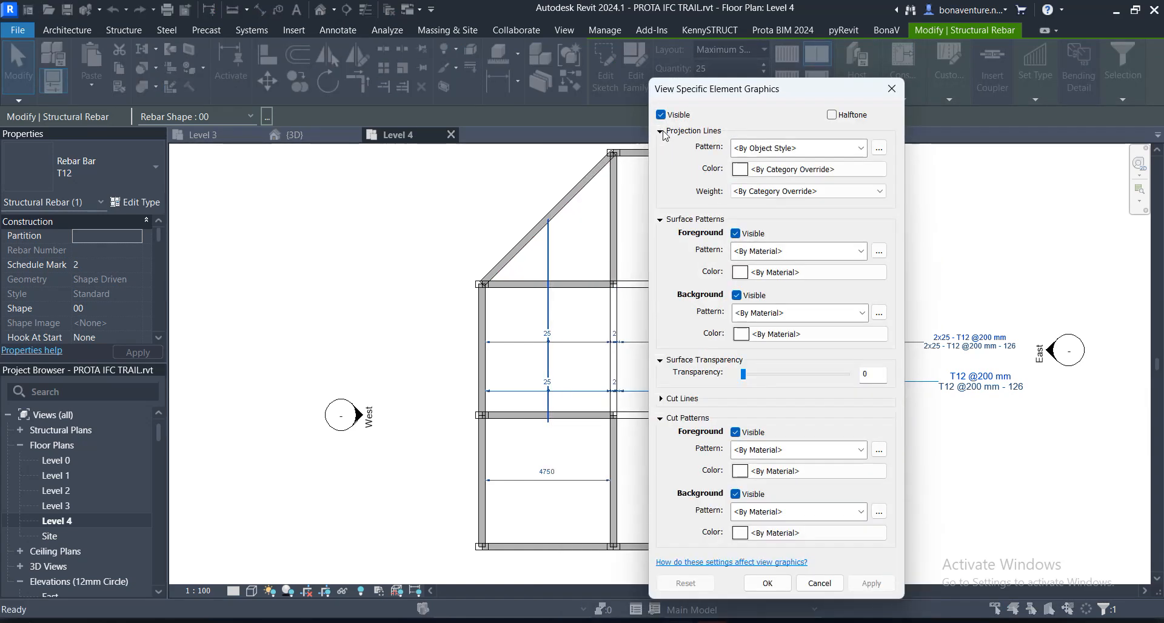
pyautogui.click(862, 148)
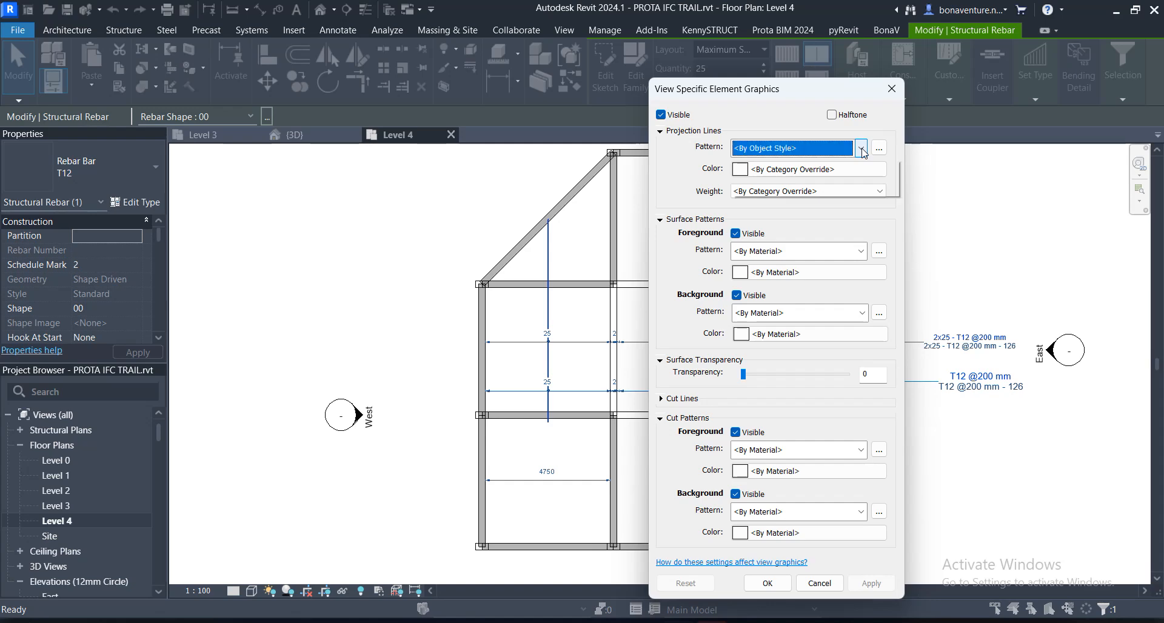
pyautogui.click(776, 177)
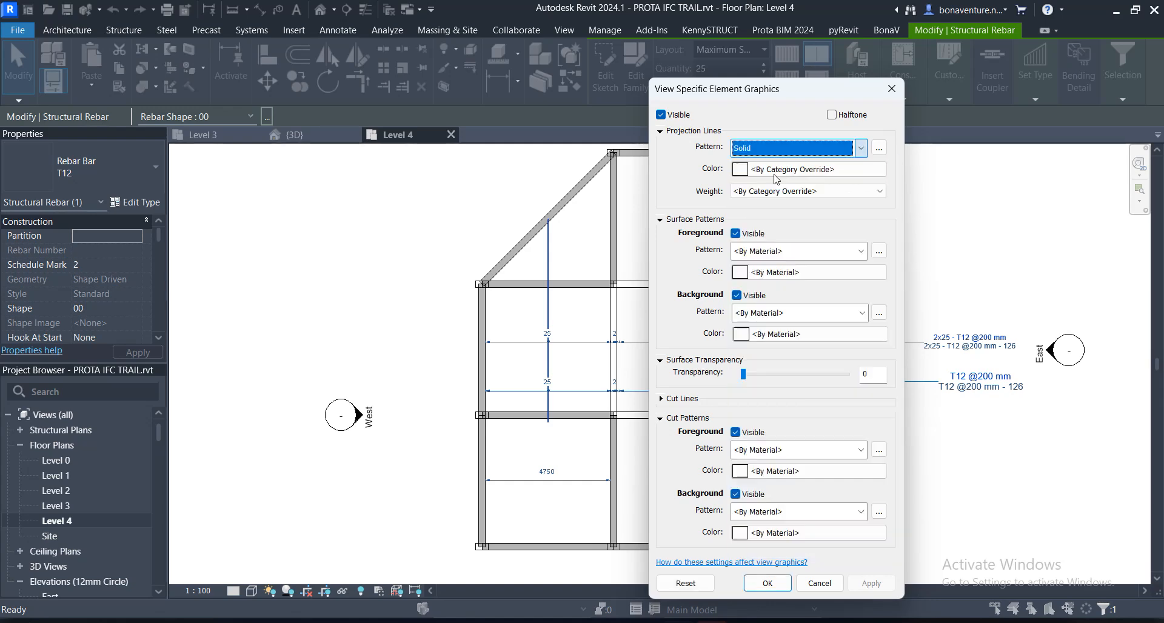
pyautogui.click(859, 149)
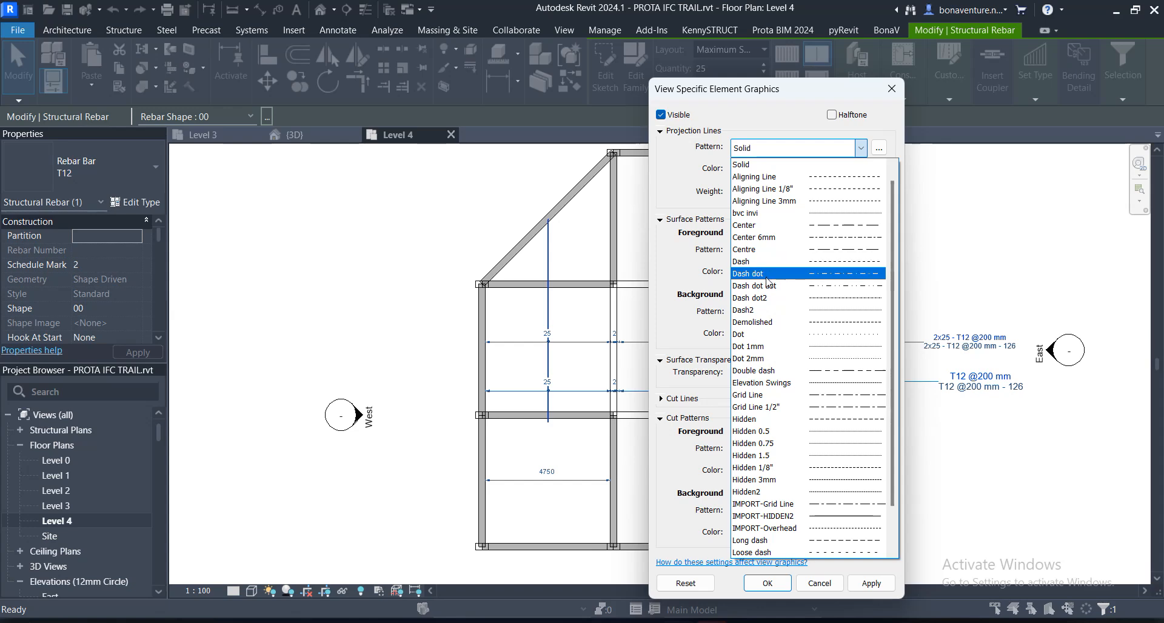
pyautogui.click(760, 335)
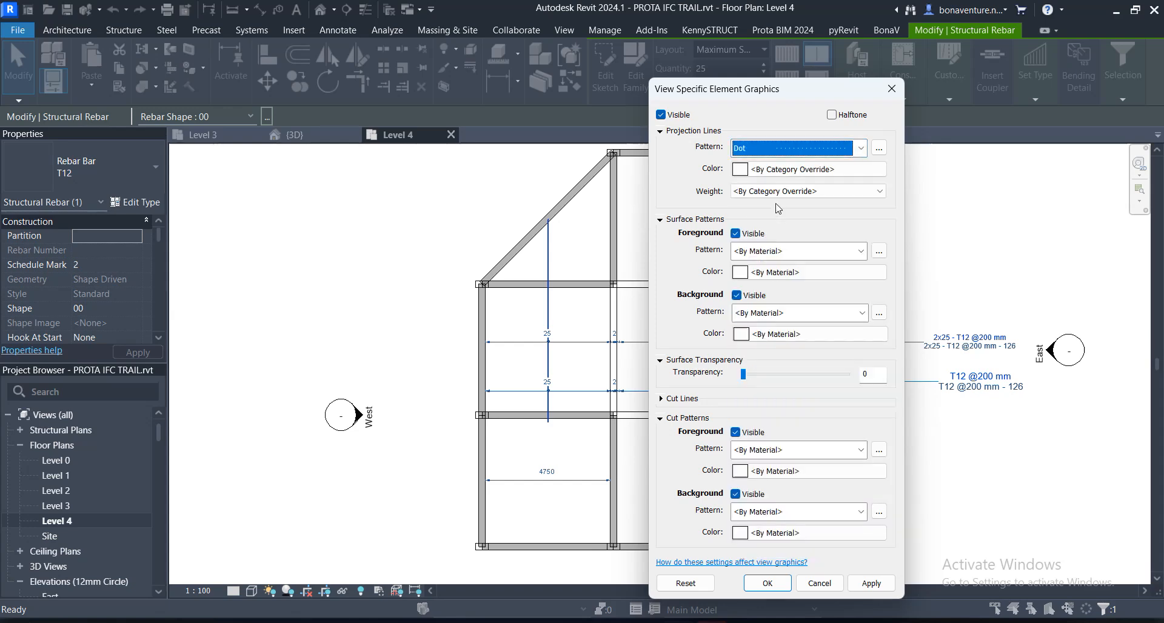
# Step: Set the rebar's projection line color to White and weight to 1, and apply the element override
pyautogui.click(783, 169)
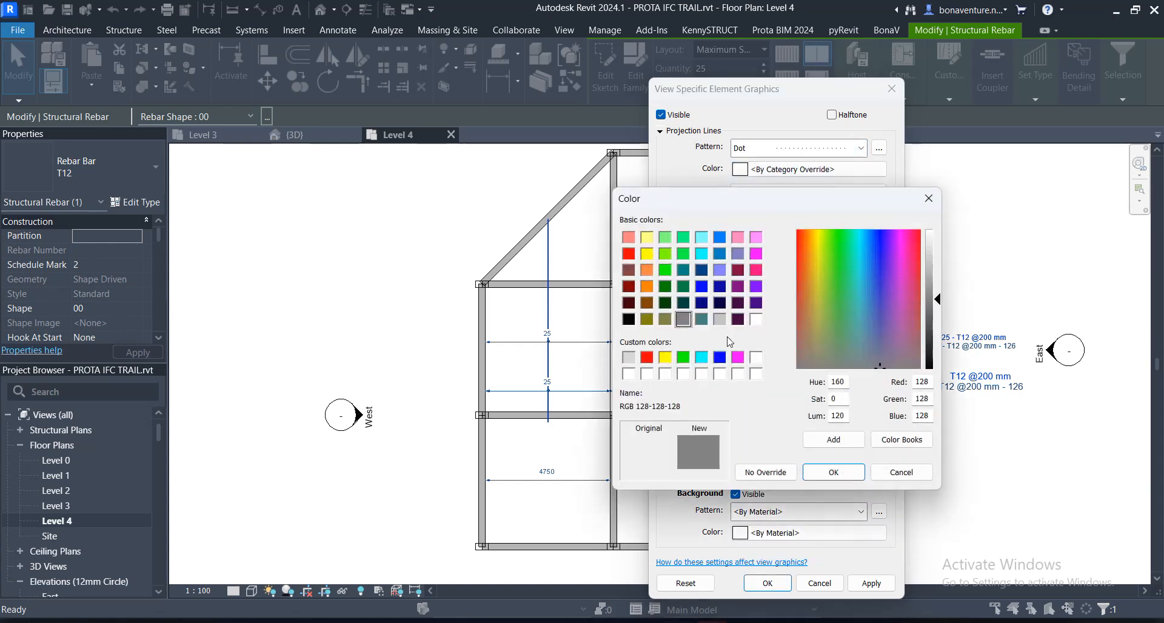
pyautogui.click(757, 319)
pyautogui.click(833, 472)
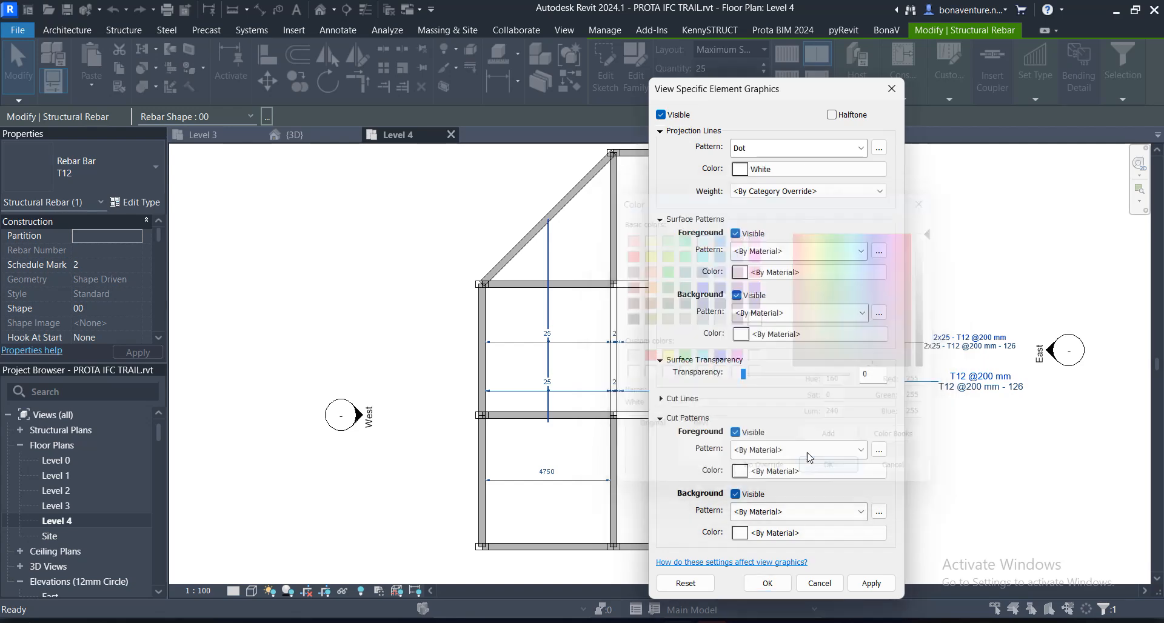
pyautogui.click(750, 196)
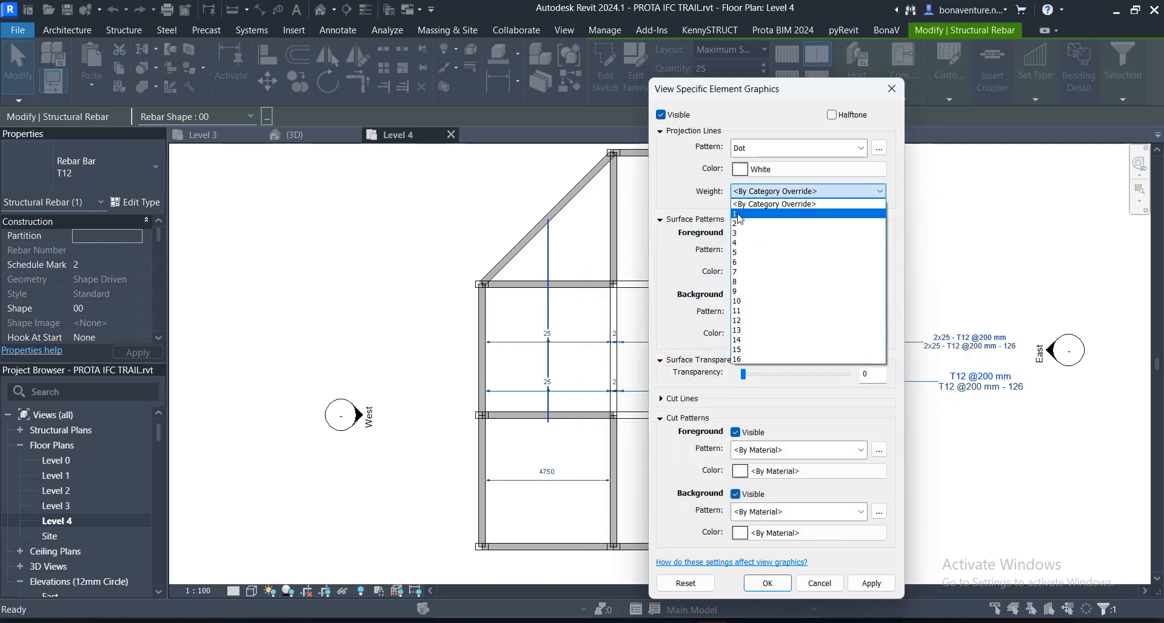
pyautogui.click(743, 213)
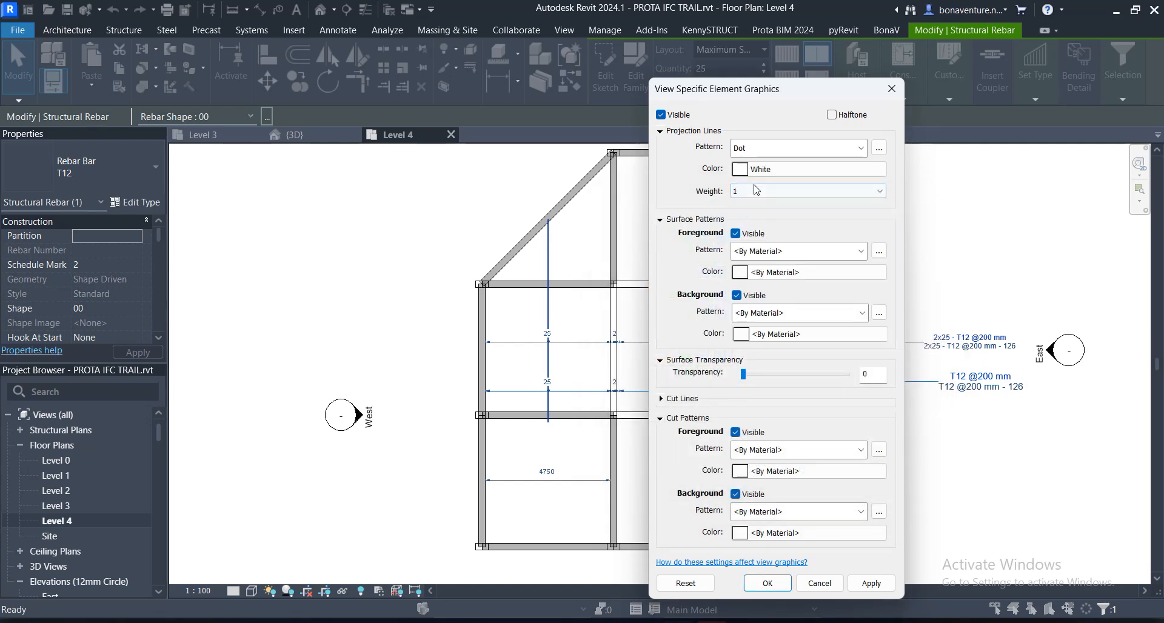
pyautogui.click(767, 583)
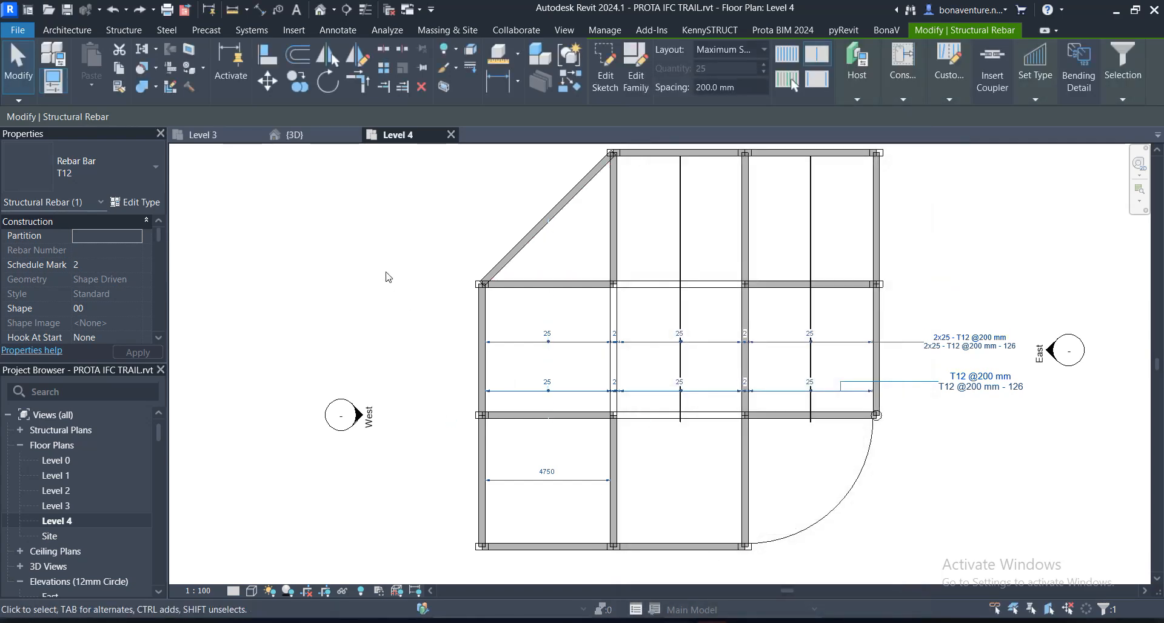
pyautogui.click(405, 283)
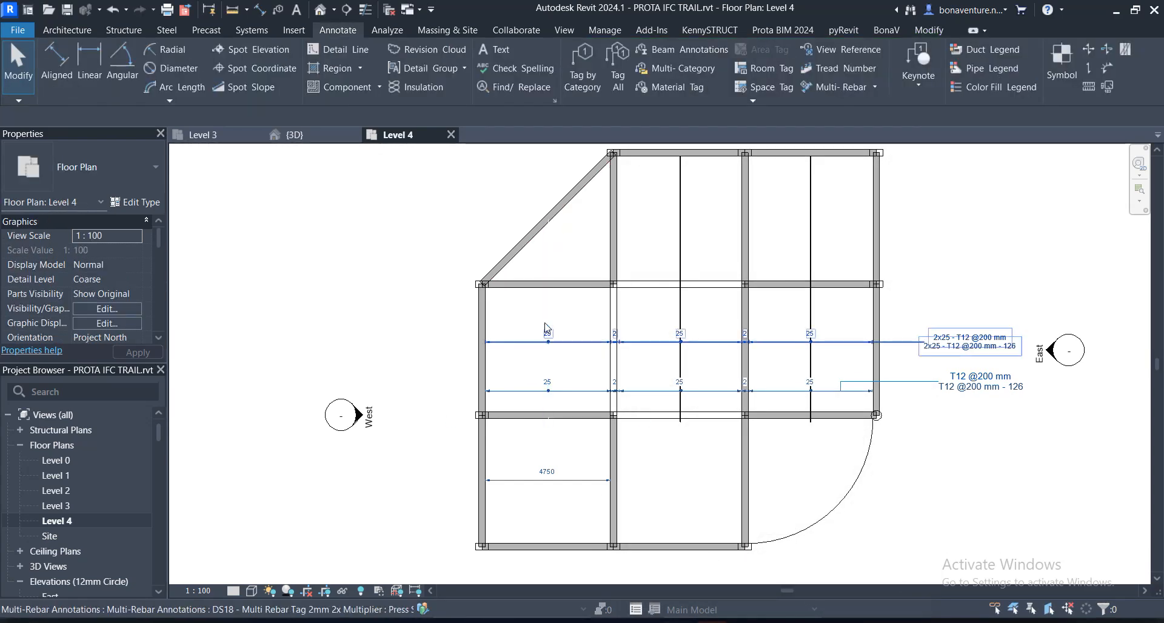
pyautogui.scroll(2, 545, 316)
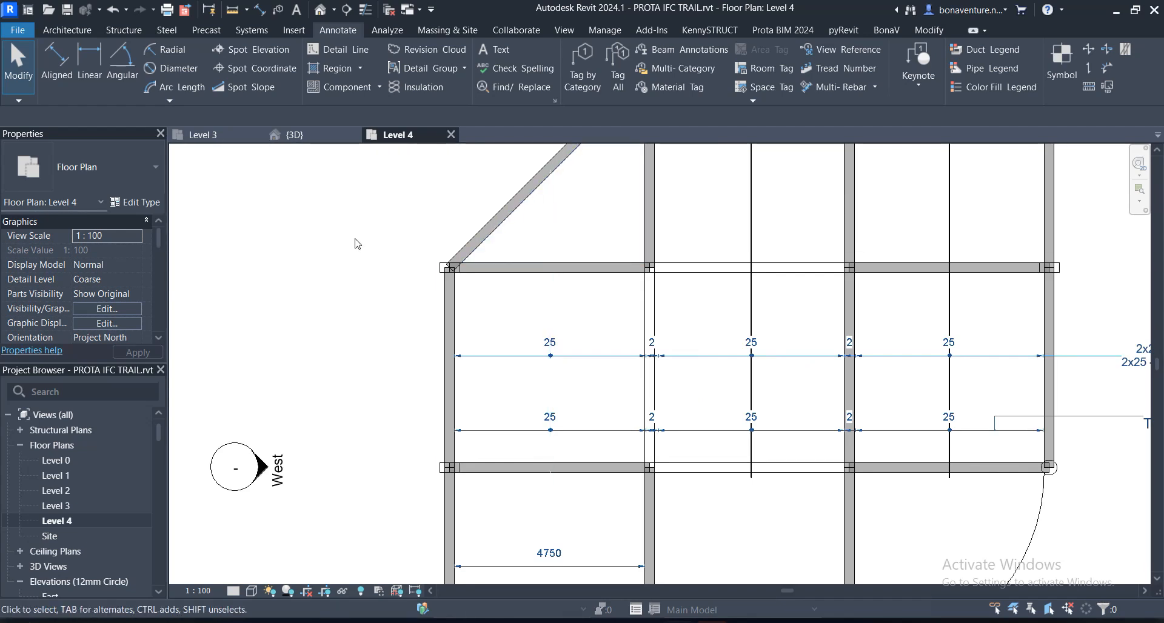
pyautogui.moveTo(357, 243); pyautogui.dragTo(351, 330, button='middle')
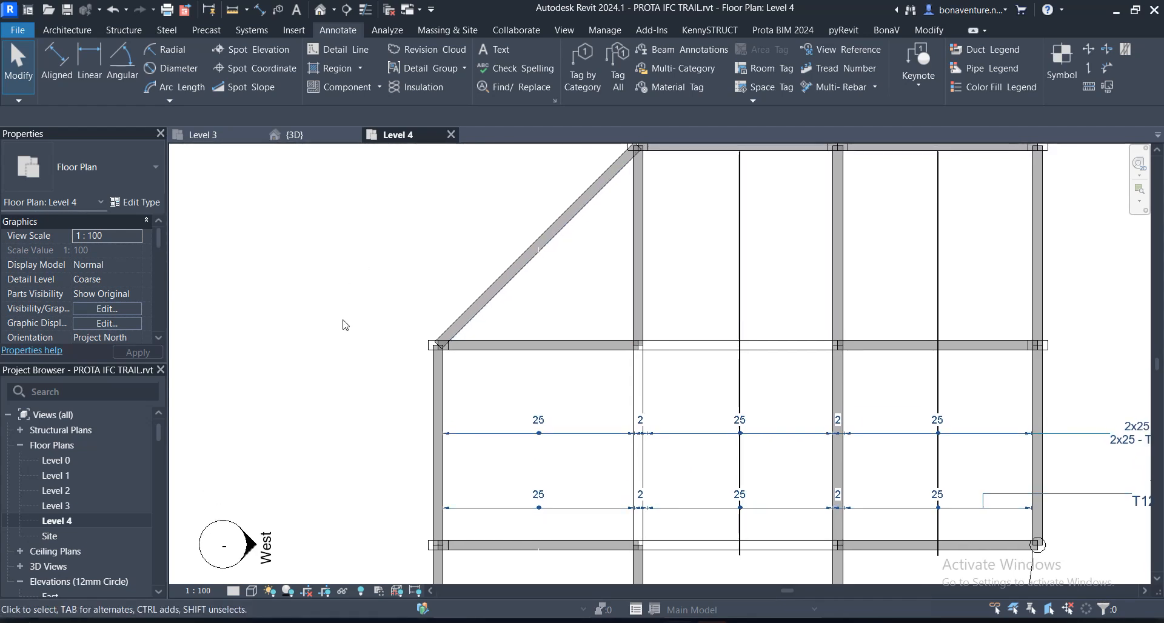
pyautogui.scroll(-1, 343, 325)
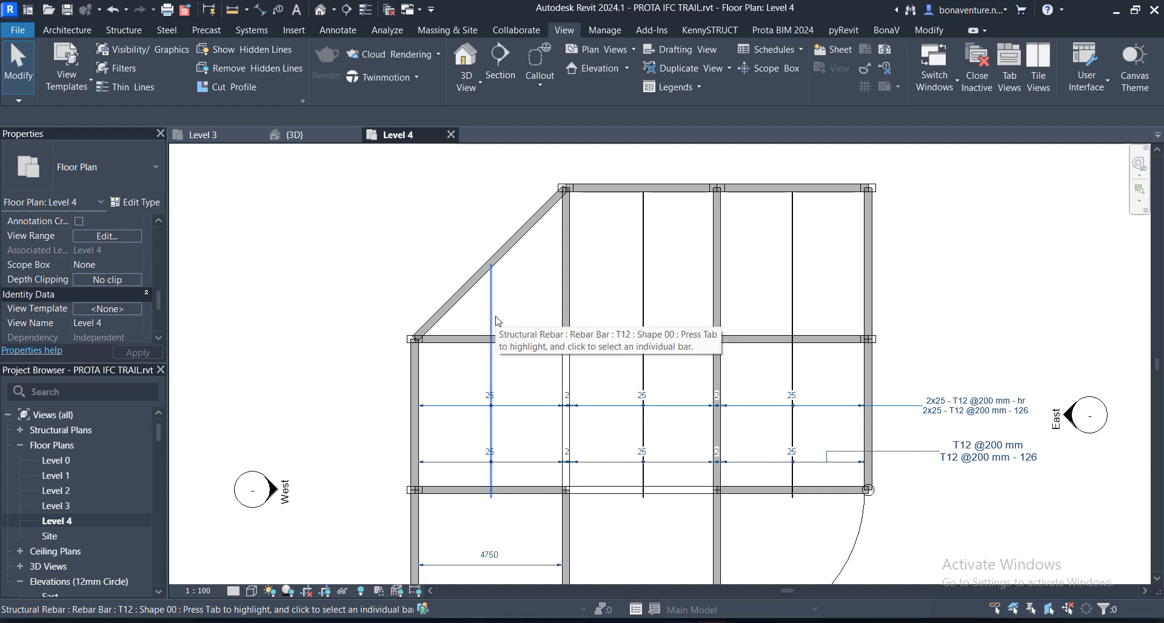
# Step: In the Level 3 plan, review the REBAR HIDE filter's projection line overrides in the BVC_slab detail view template
pyautogui.click(220, 138)
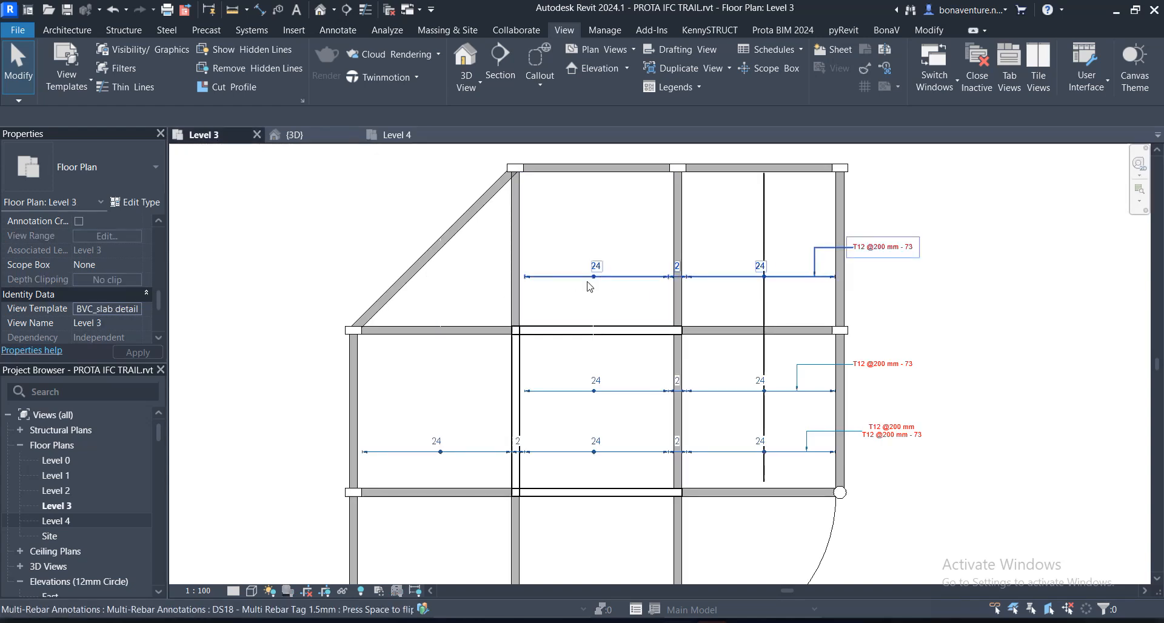
pyautogui.click(116, 310)
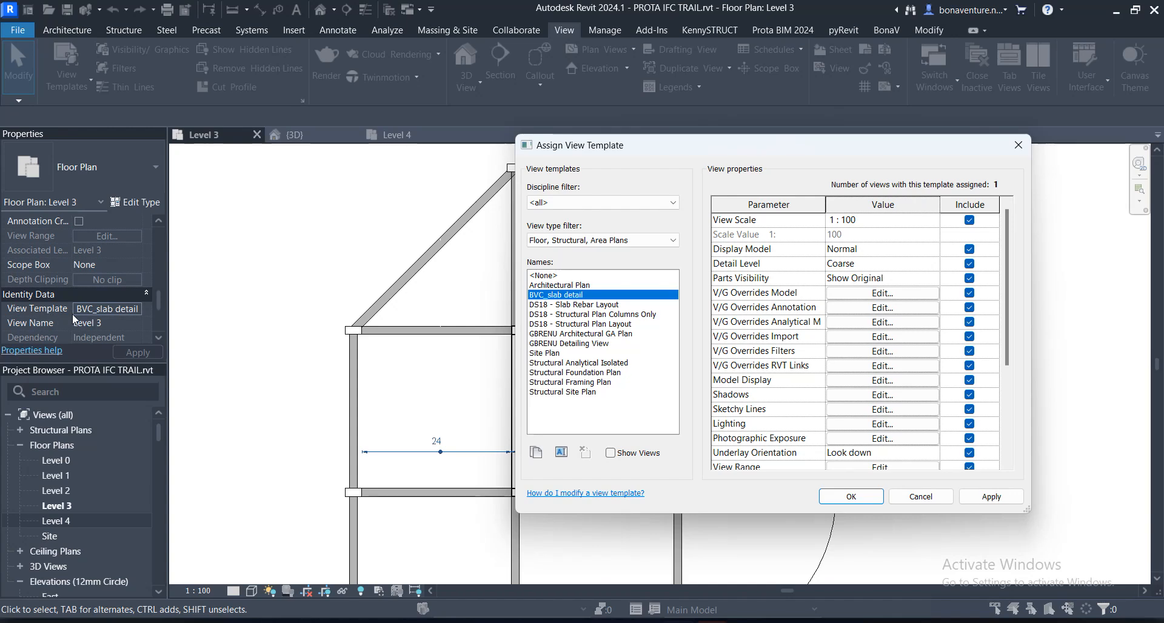
pyautogui.click(883, 293)
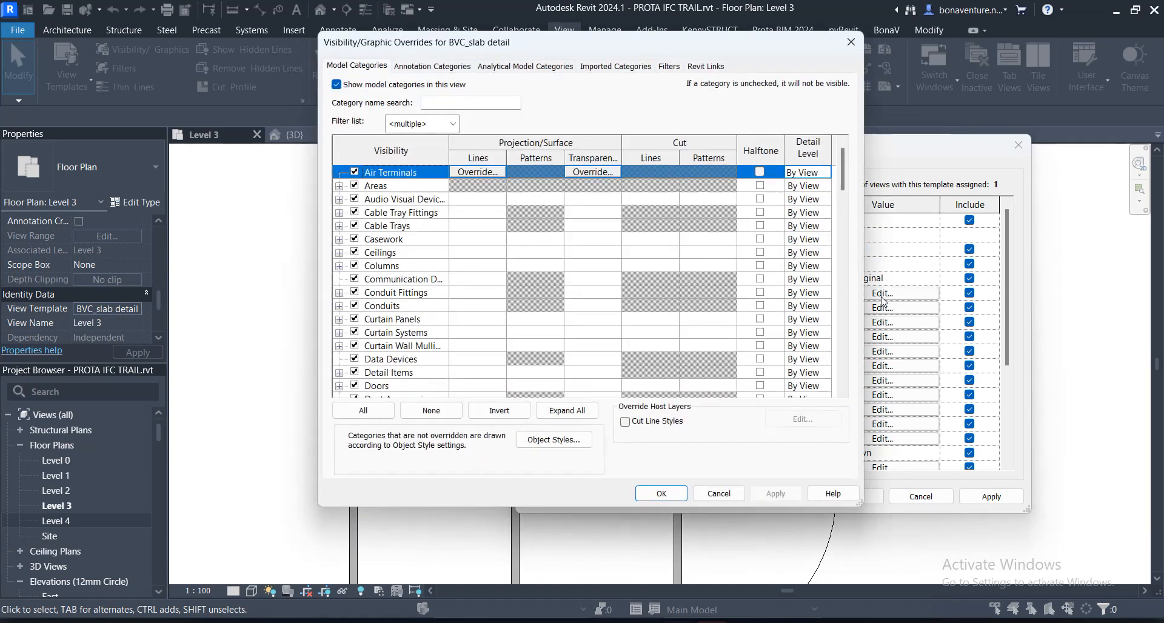
pyautogui.click(670, 66)
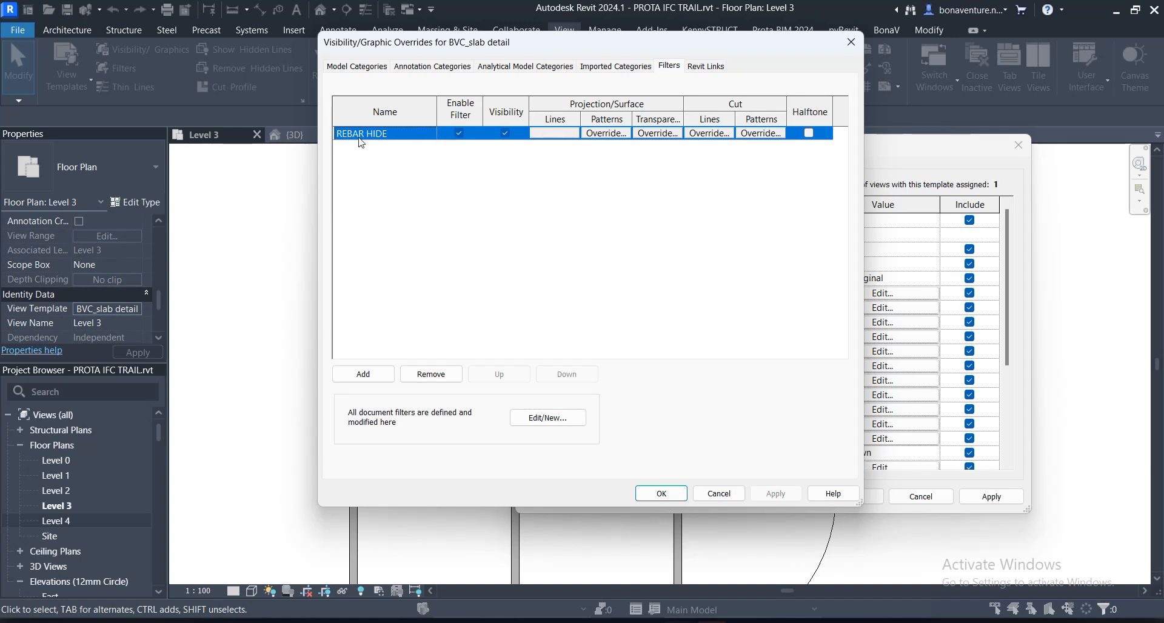
pyautogui.click(559, 133)
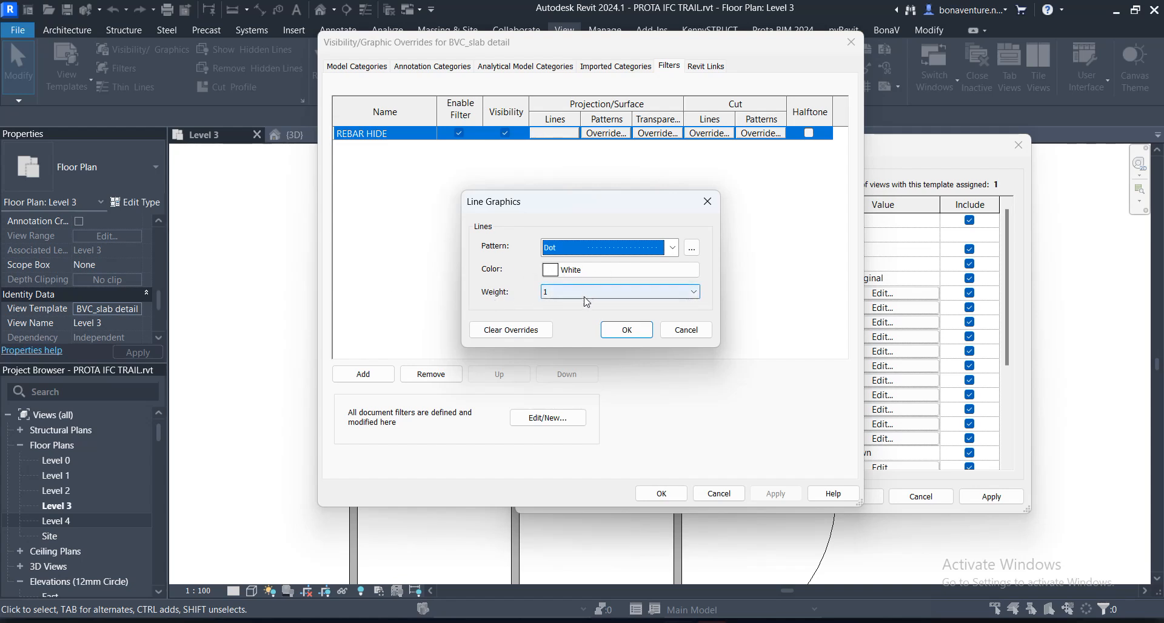
pyautogui.click(628, 330)
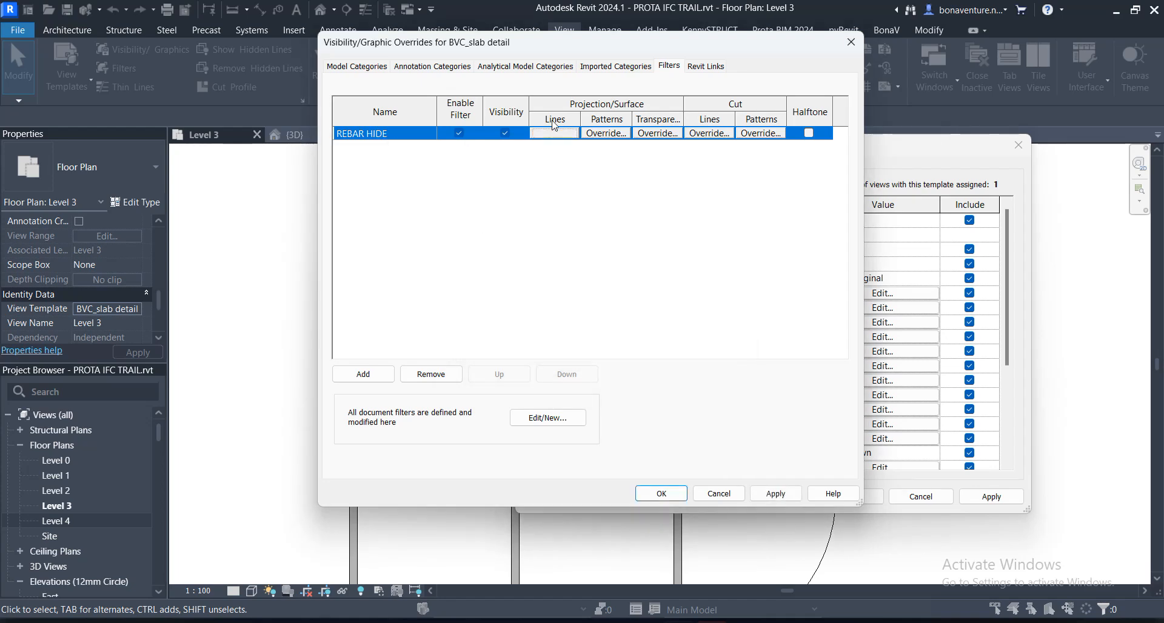
pyautogui.click(640, 490)
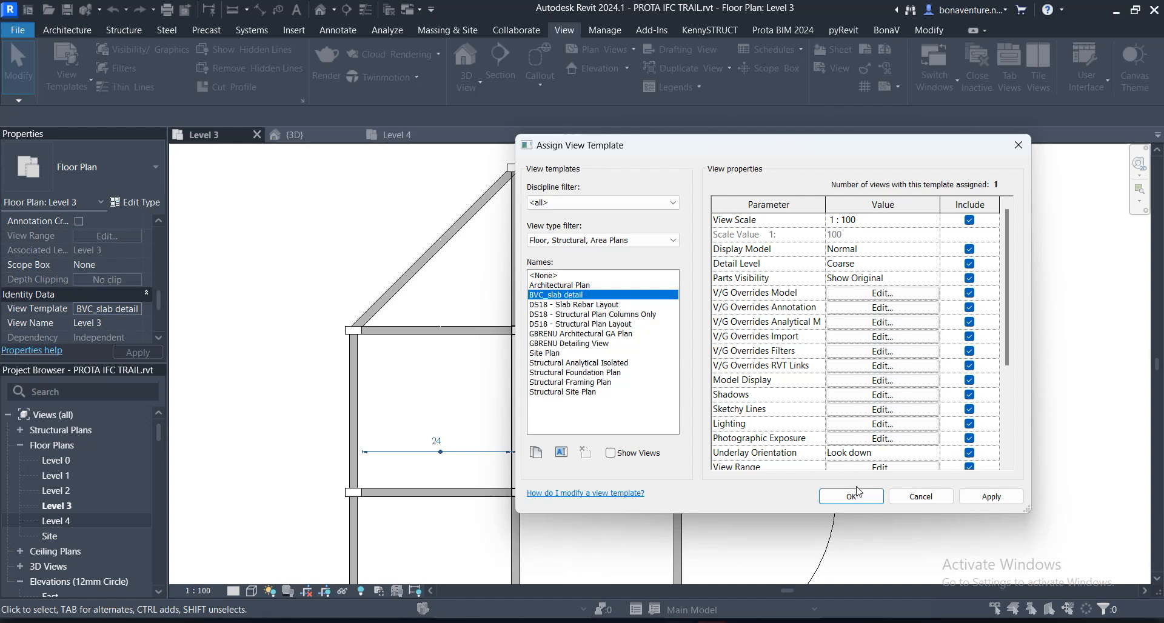
pyautogui.click(857, 493)
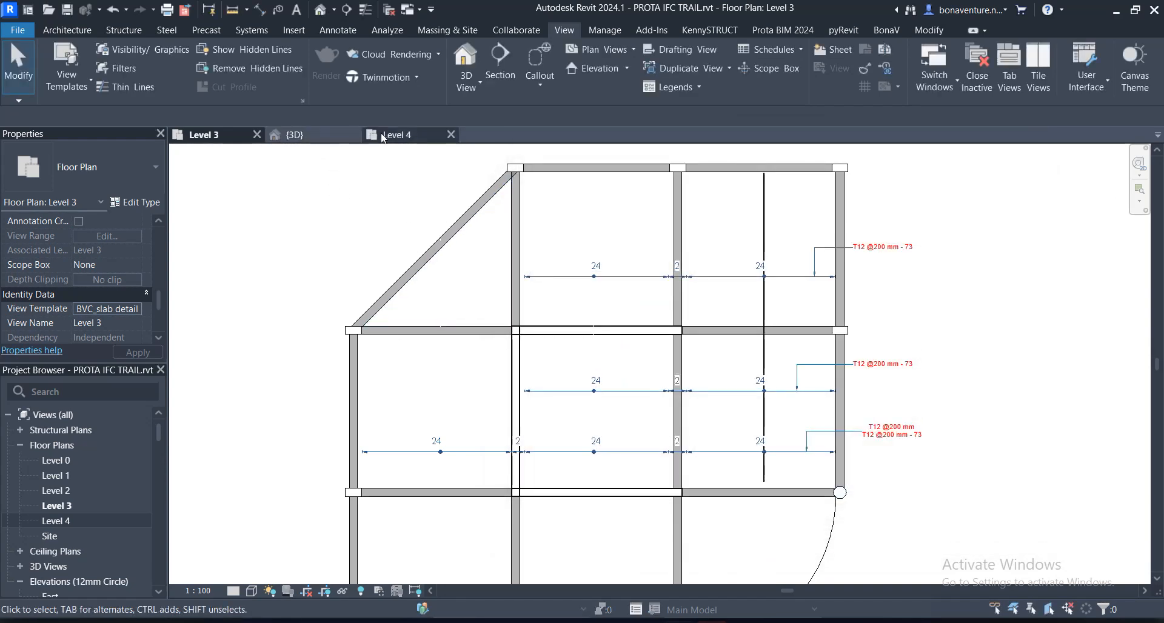
# Step: Return to the Level 4 plan and set the Comments of the middle bay's T12 rebar to re
pyautogui.click(393, 135)
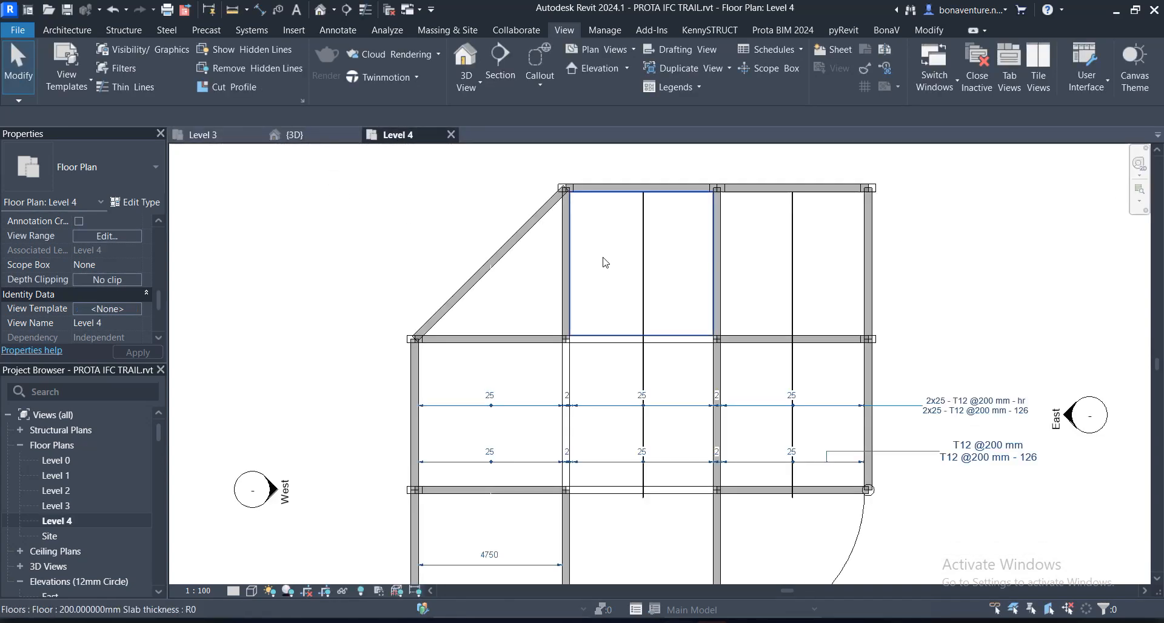
pyautogui.click(648, 275)
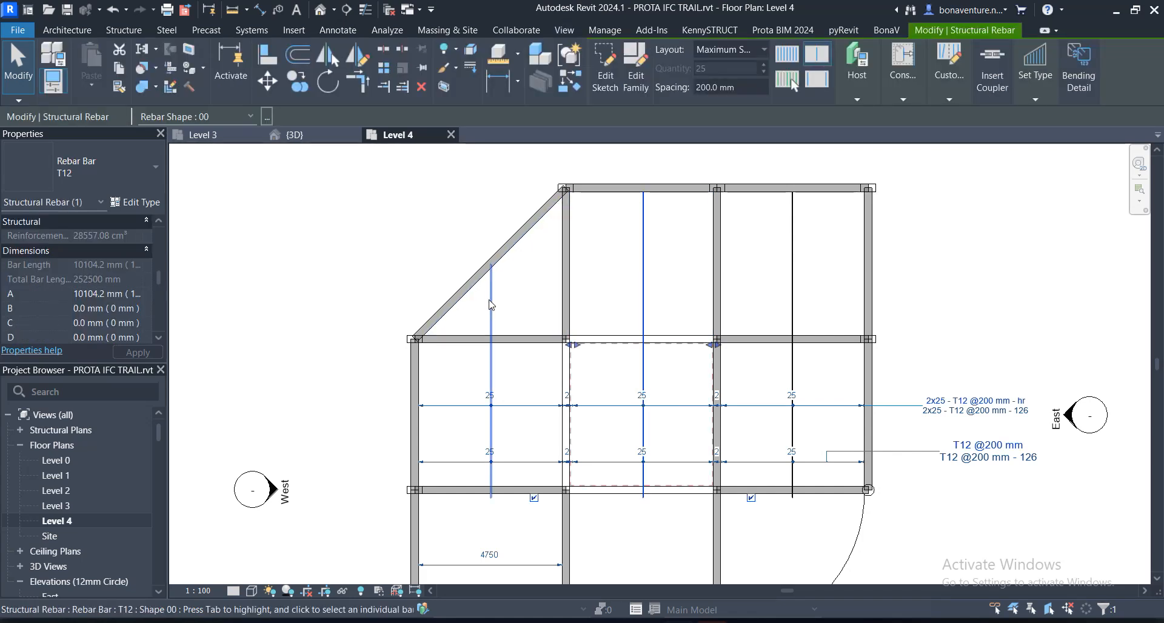
pyautogui.scroll(-5, 102, 279)
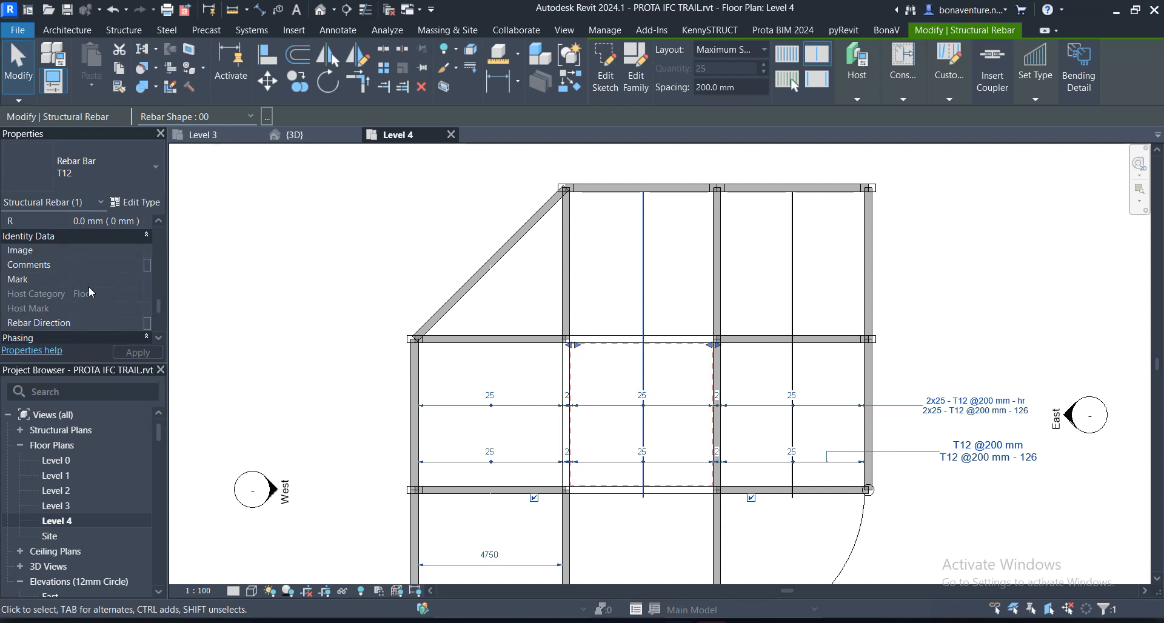
pyautogui.click(139, 267)
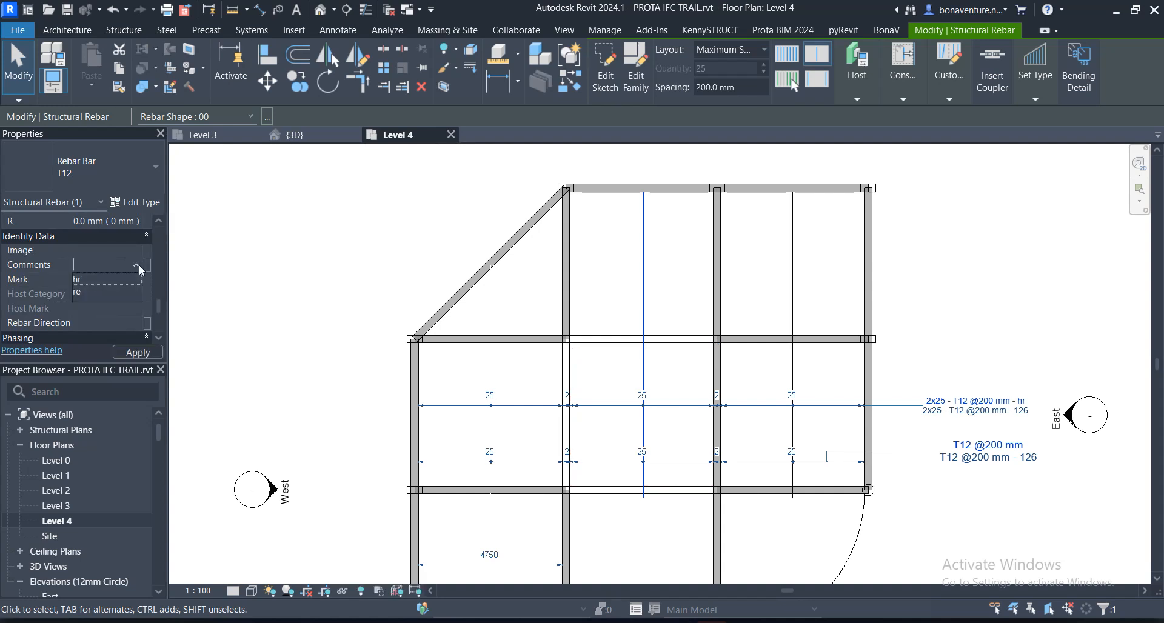
pyautogui.click(81, 293)
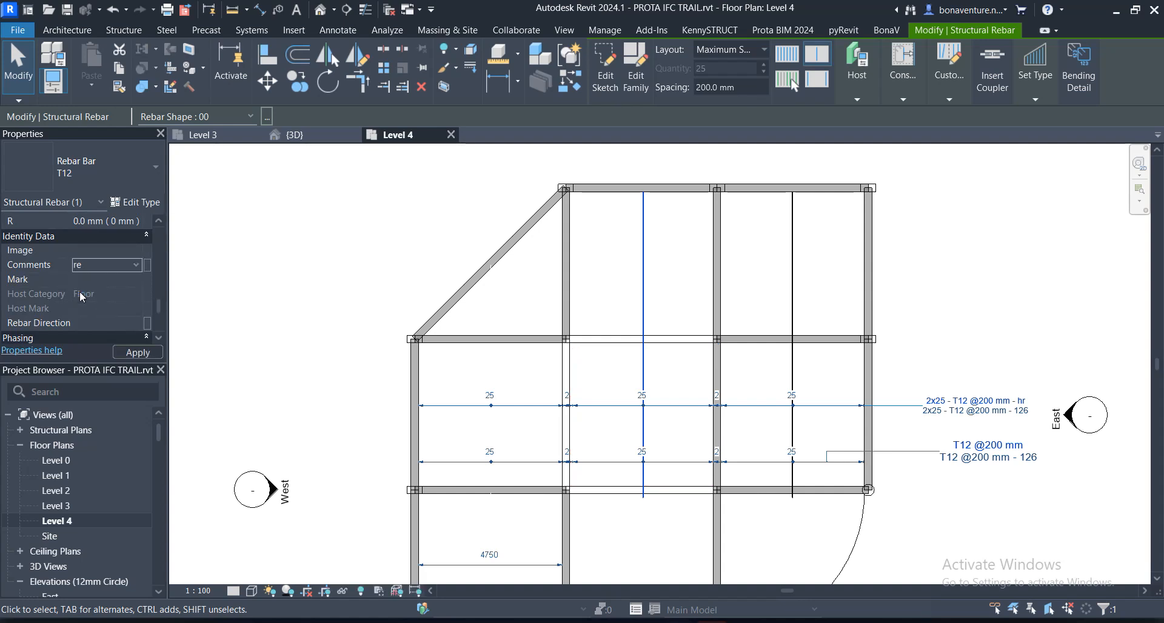
# Step: Set the Comments of the triangular bay's T12 rebar to re
pyautogui.click(495, 297)
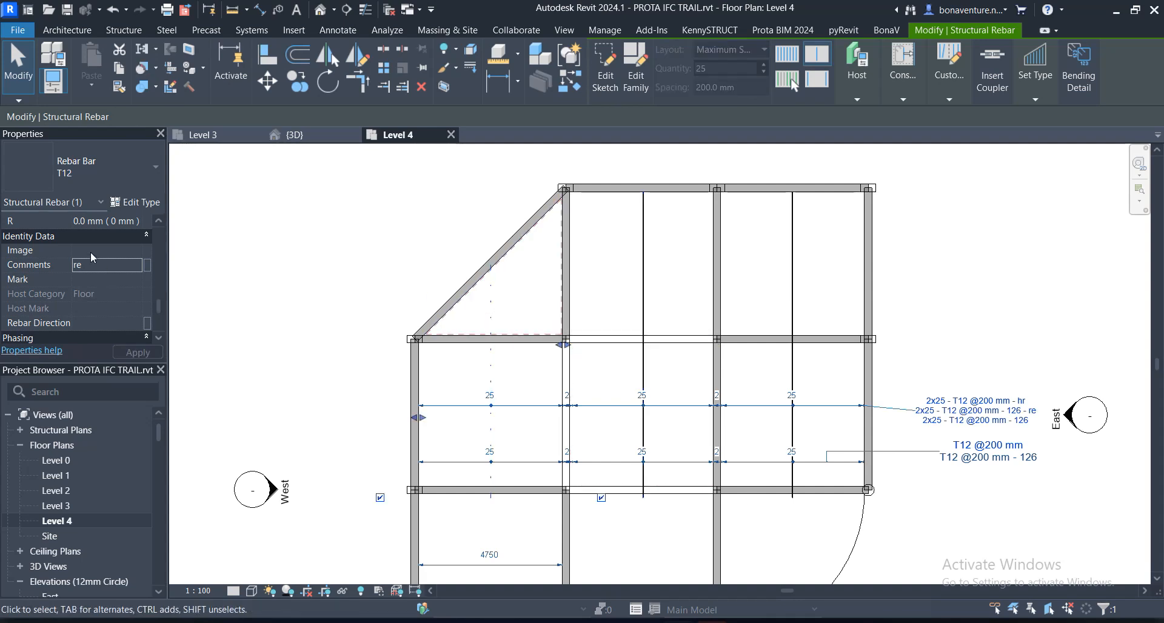
pyautogui.click(137, 265)
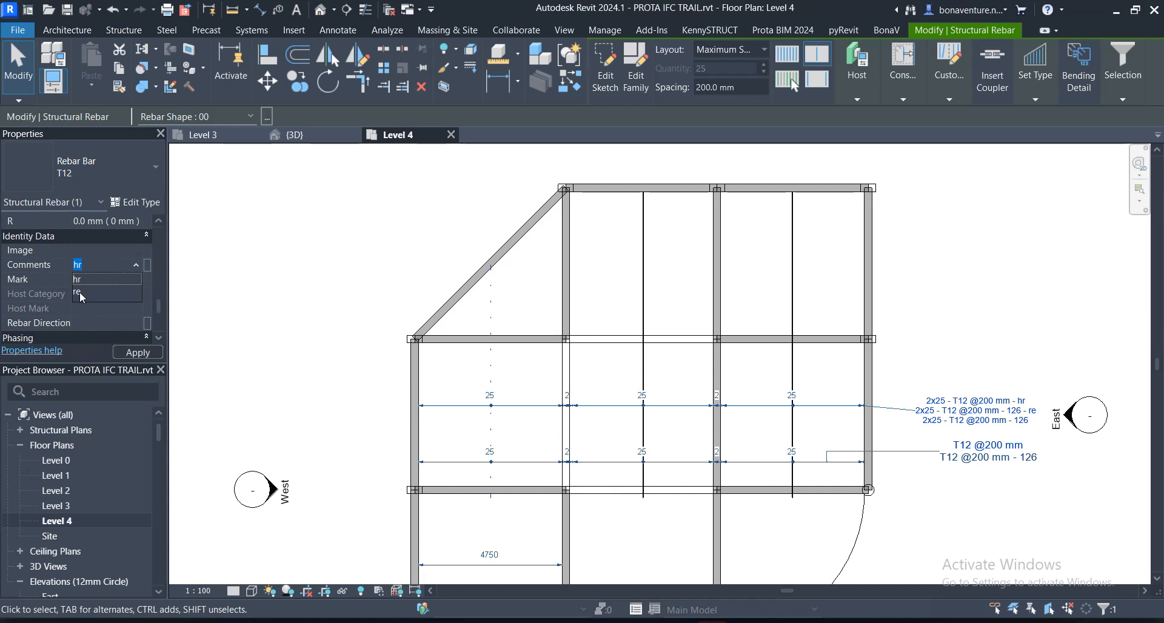
pyautogui.click(79, 293)
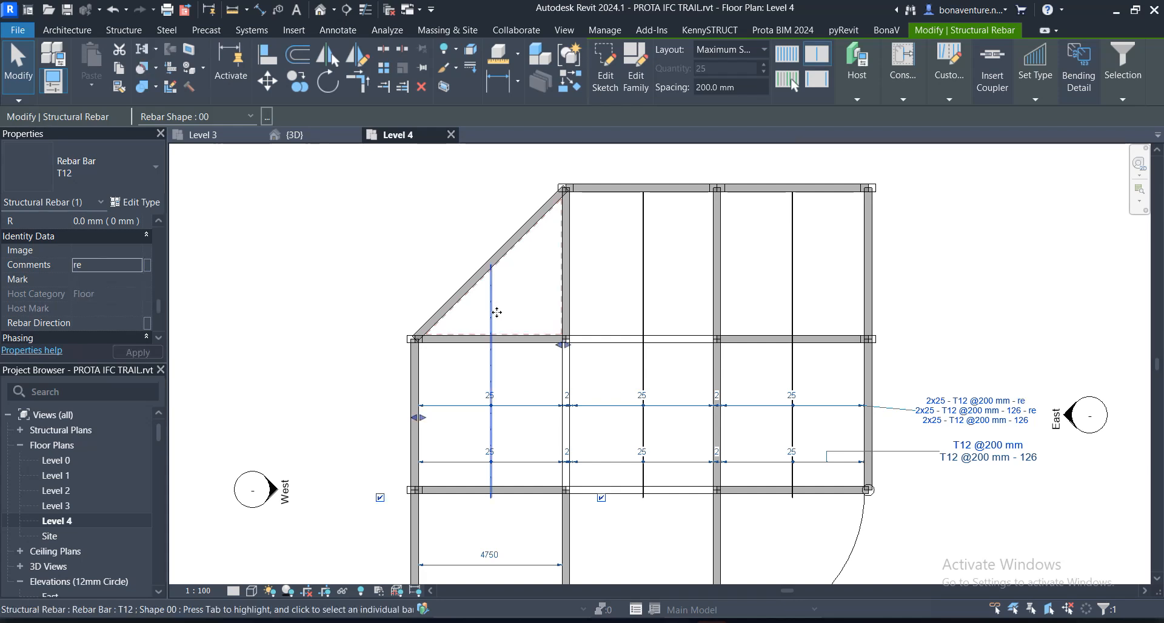
pyautogui.click(249, 286)
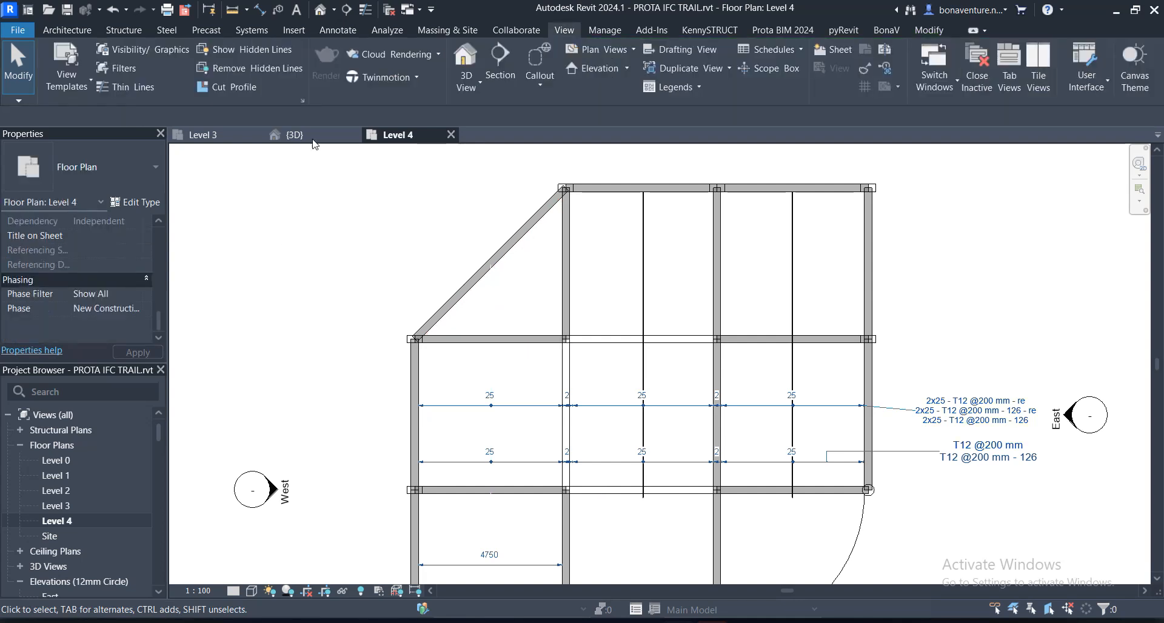
# Step: In the Level 3 plan, review the categories and Comments rule of the REBAR HIDE filter in the BVC_slab detail view template
pyautogui.click(209, 135)
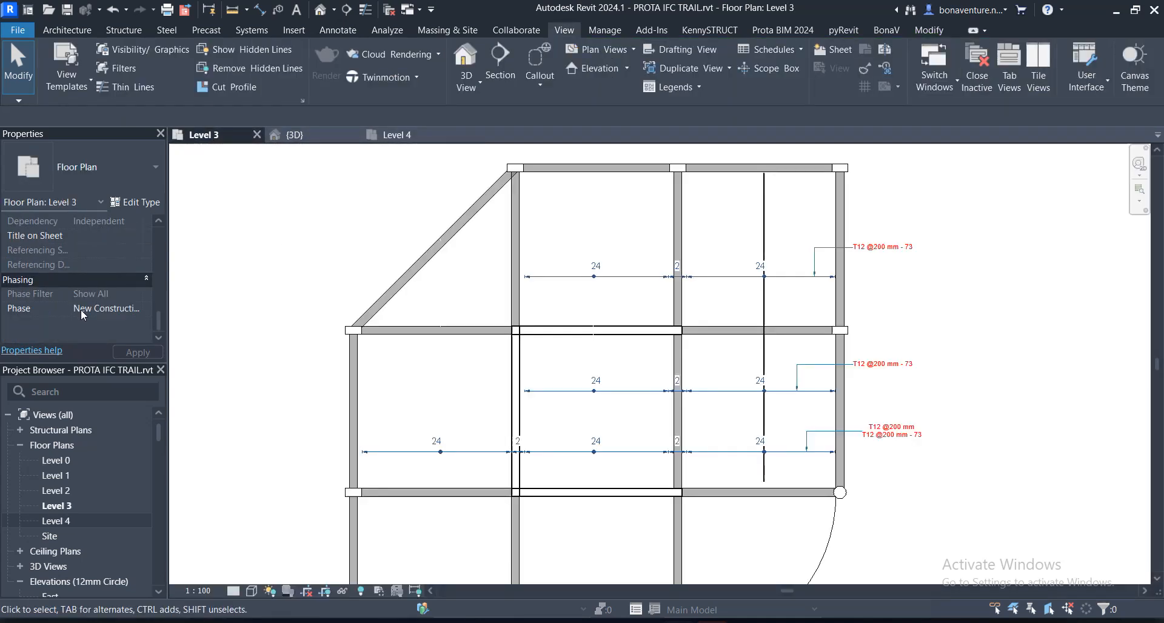
pyautogui.scroll(3, 80, 309)
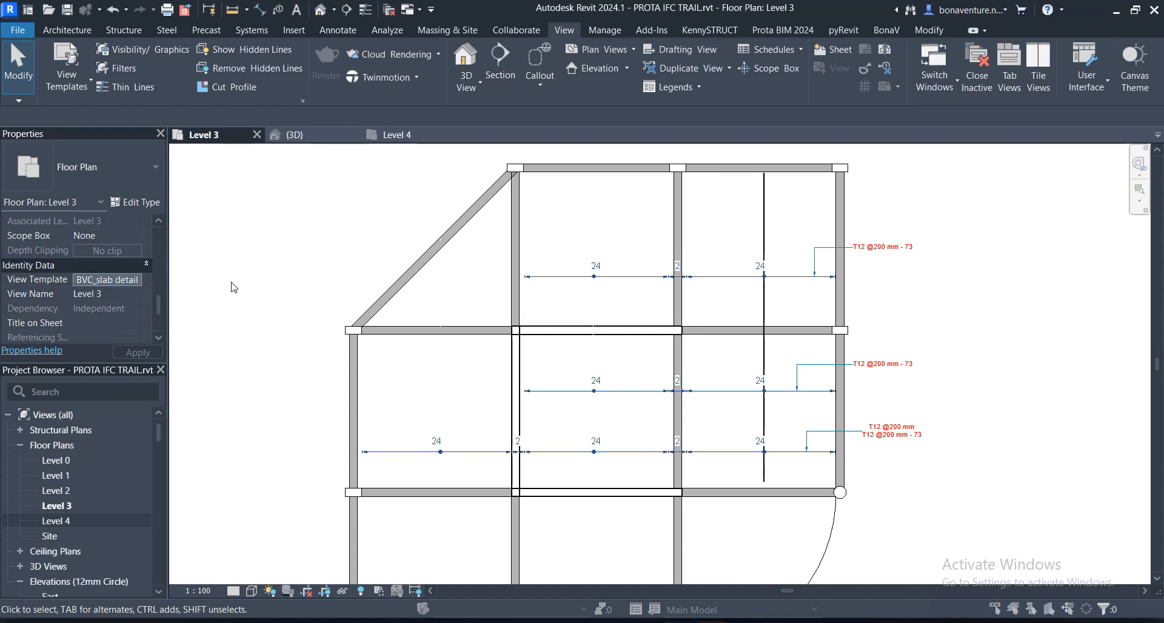
pyautogui.click(854, 284)
pyautogui.click(853, 293)
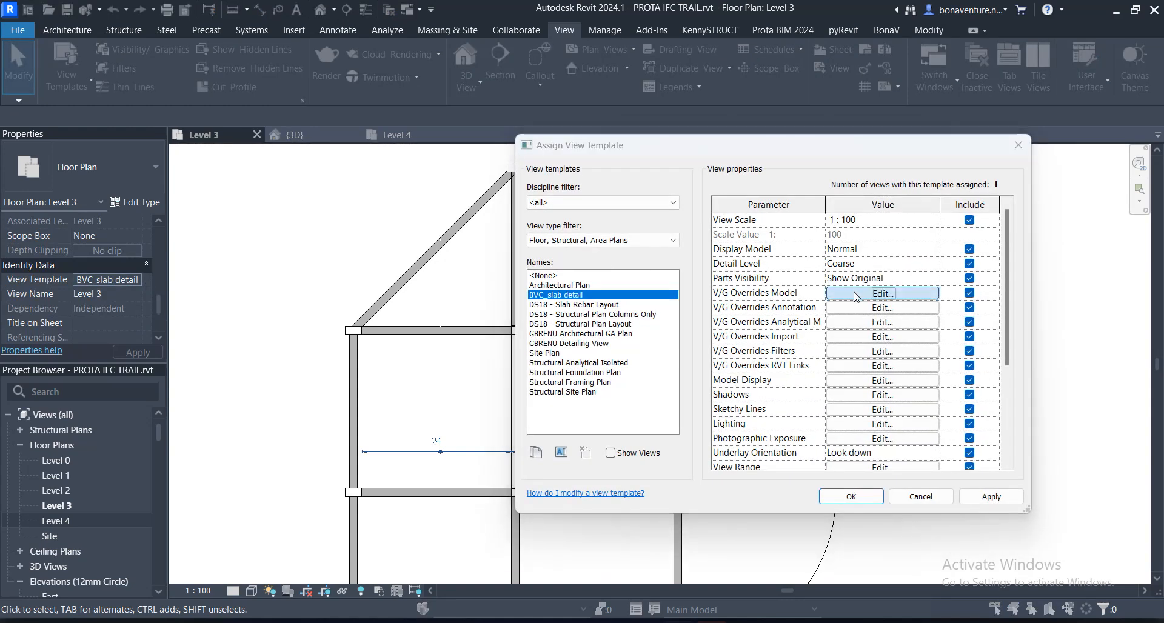
pyautogui.click(662, 68)
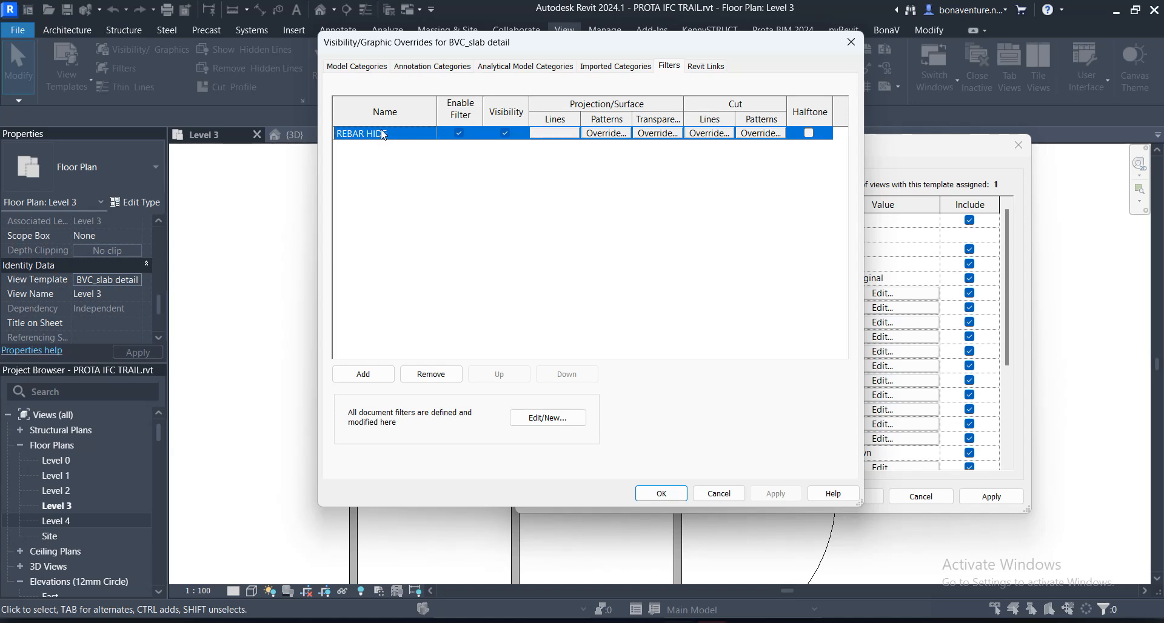
pyautogui.click(540, 416)
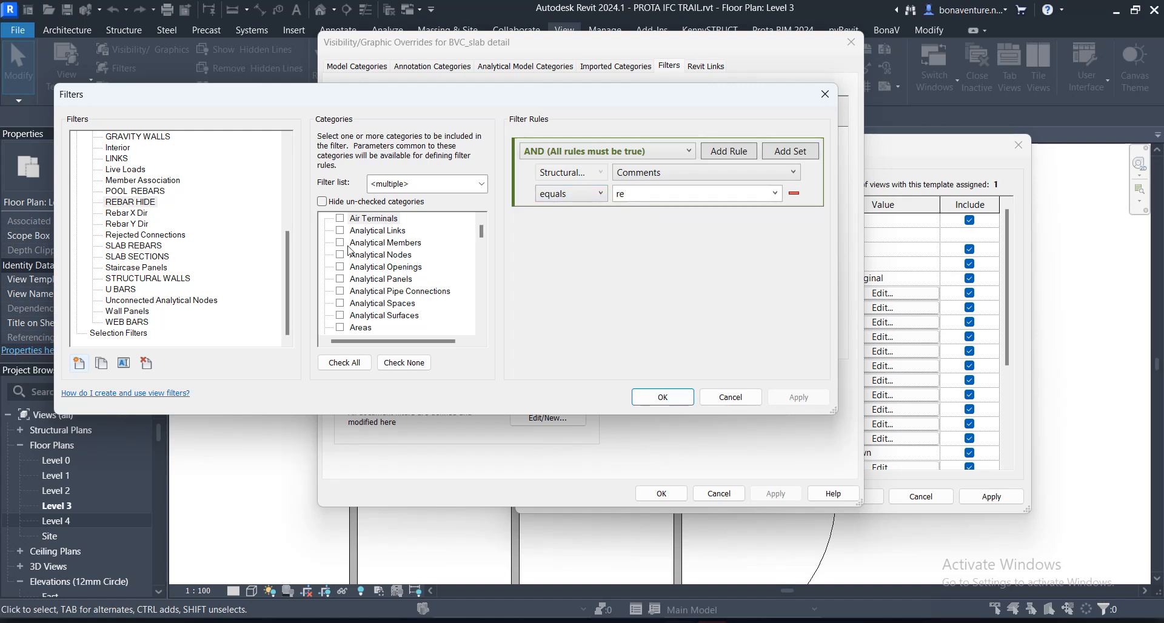
pyautogui.click(322, 202)
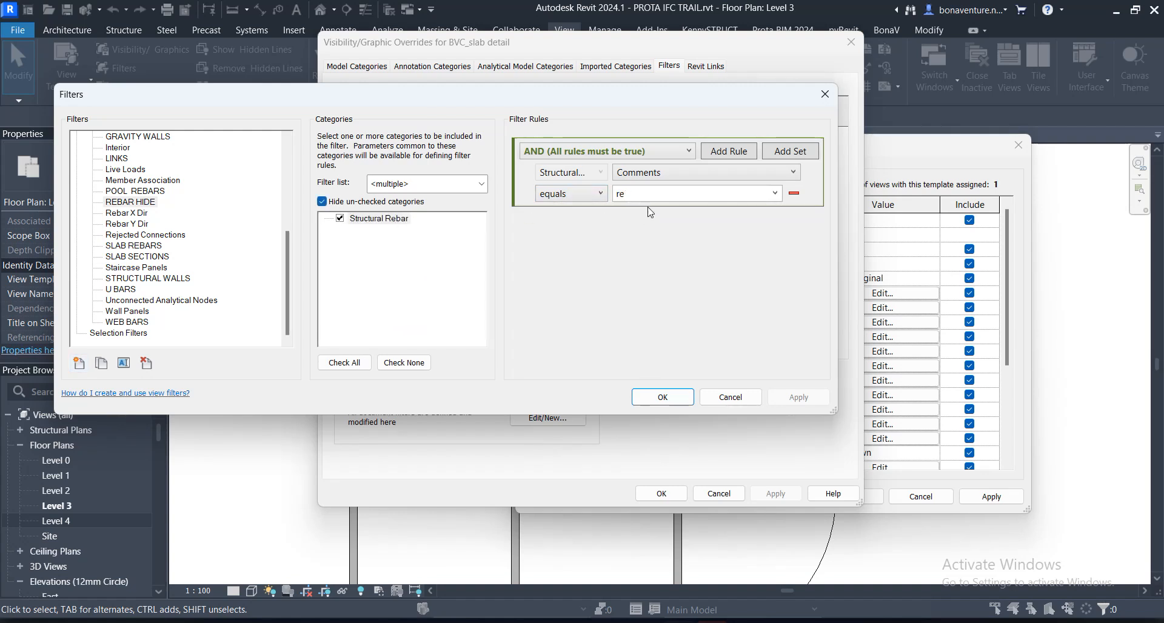
pyautogui.click(665, 396)
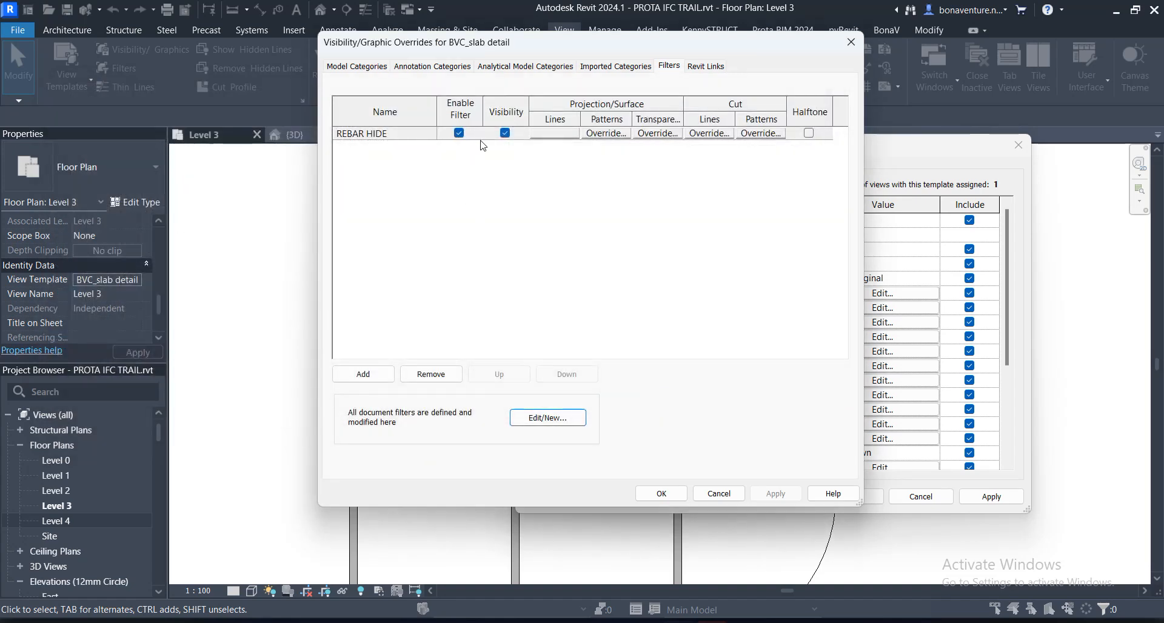
pyautogui.click(661, 494)
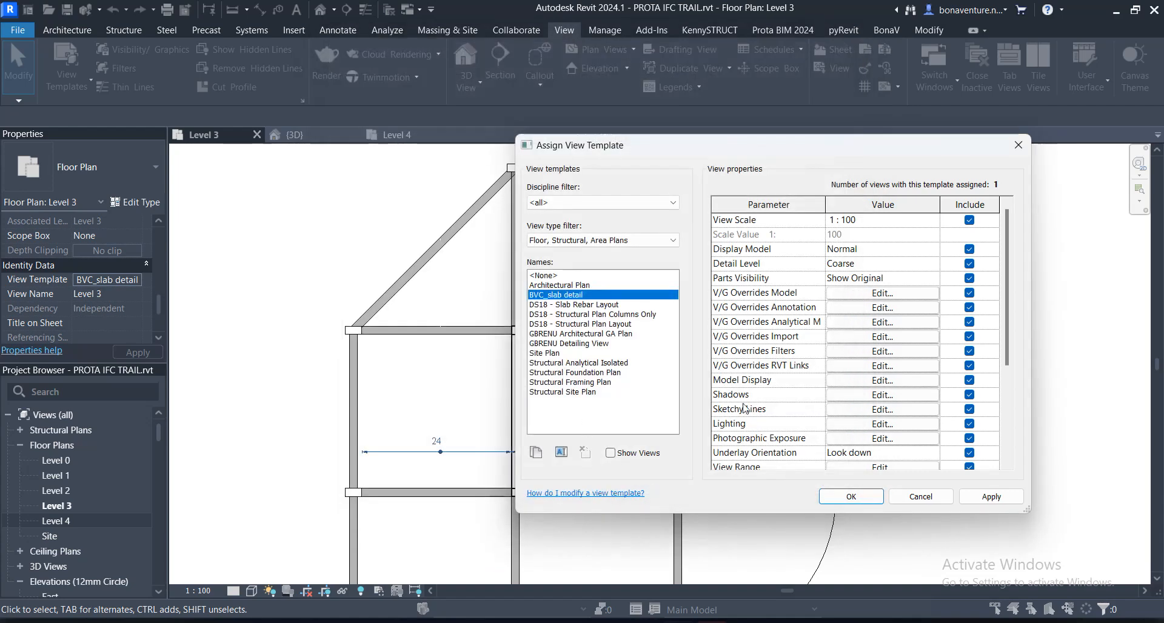
pyautogui.click(849, 497)
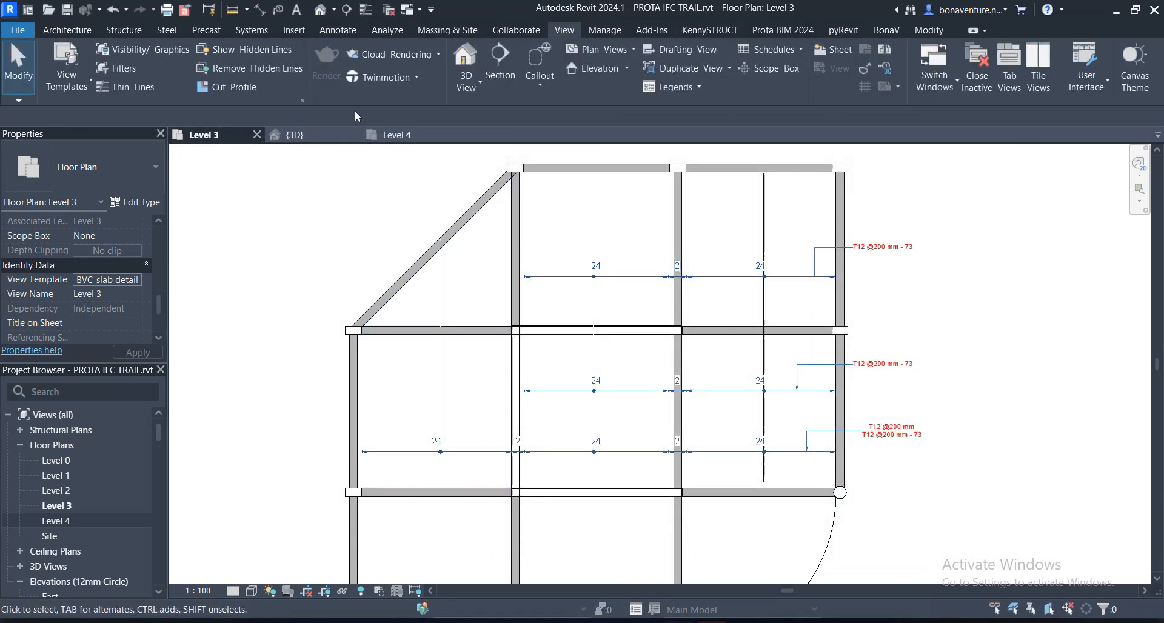
# Step: Return to the Level 4 plan and check the Comments value of the middle bay's T12 rebar
pyautogui.click(395, 136)
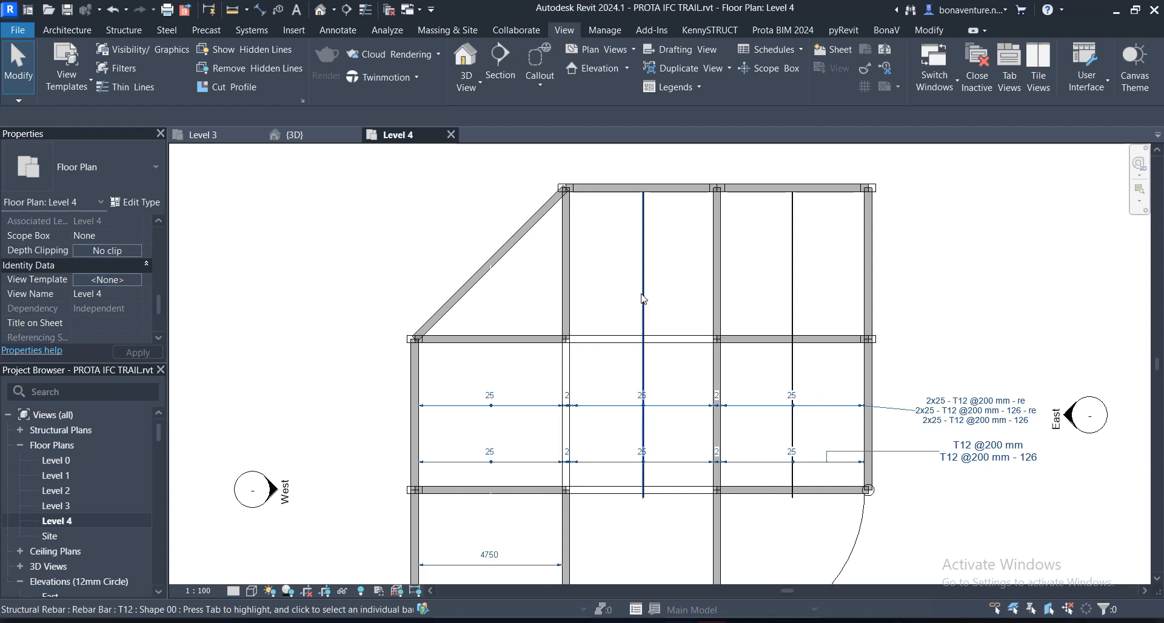
pyautogui.scroll(-5, 110, 298)
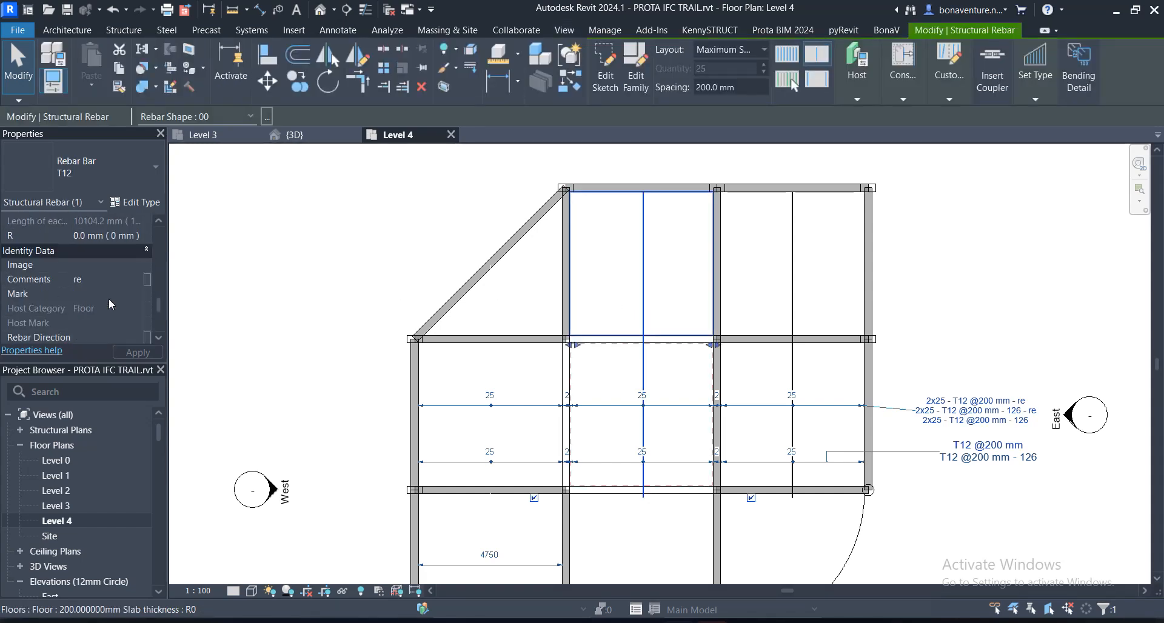
pyautogui.scroll(5, 136, 299)
pyautogui.press('Escape')
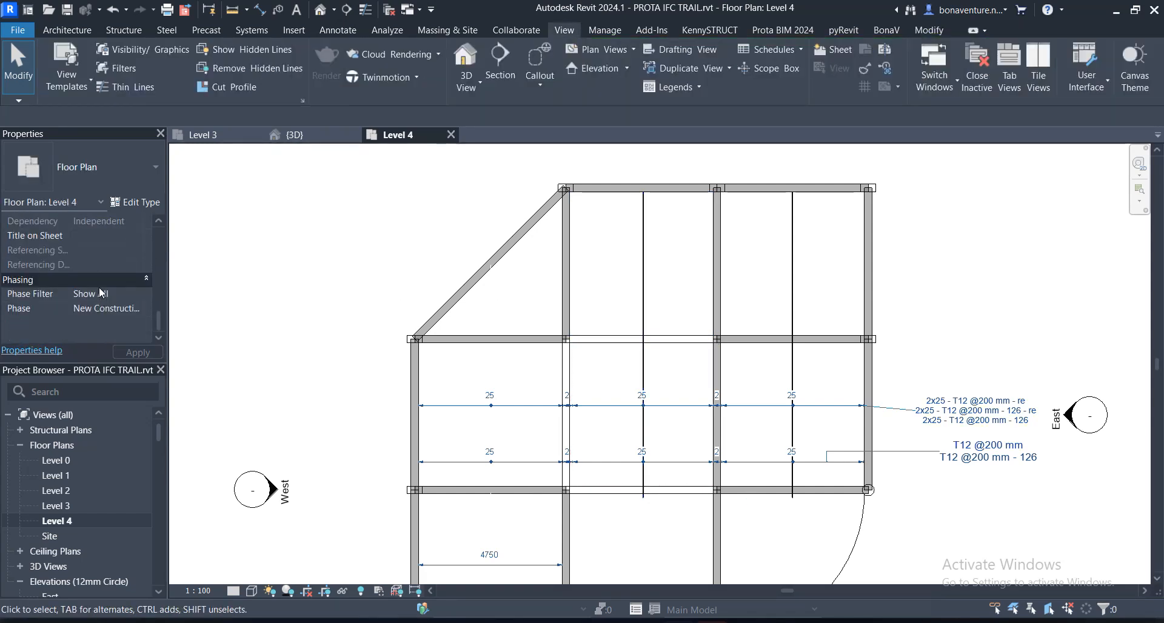
# Step: Assign the BVC_slab detail view template to the Level 4 floor plan
pyautogui.scroll(3, 103, 289)
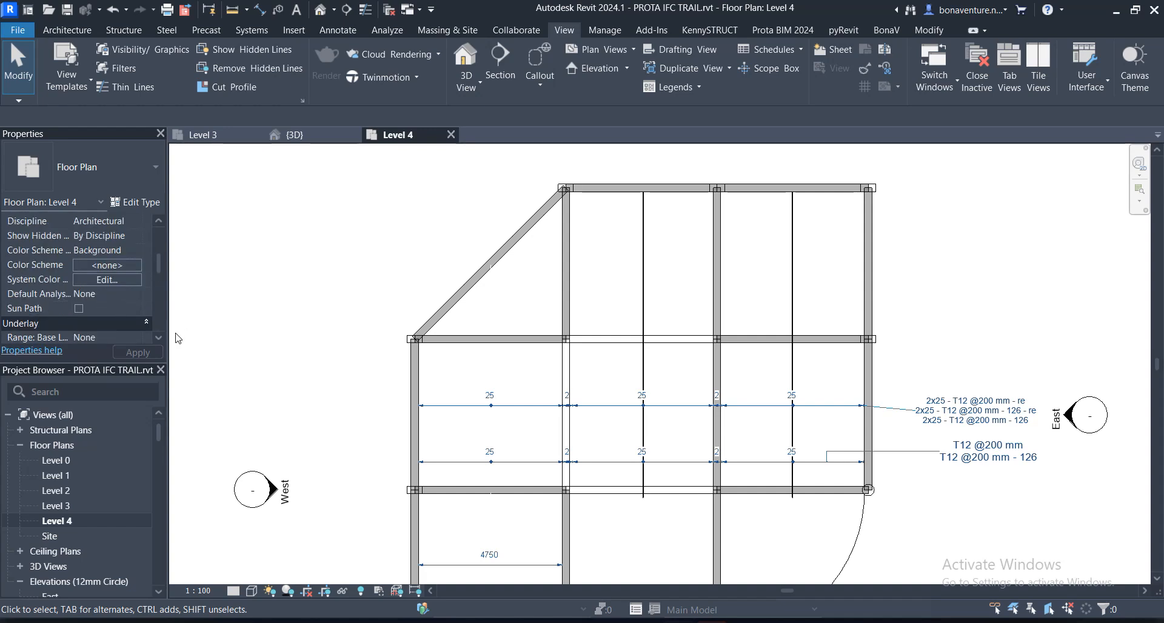
pyautogui.scroll(-1, 175, 333)
pyautogui.scroll(3, 108, 301)
pyautogui.scroll(-7, 107, 300)
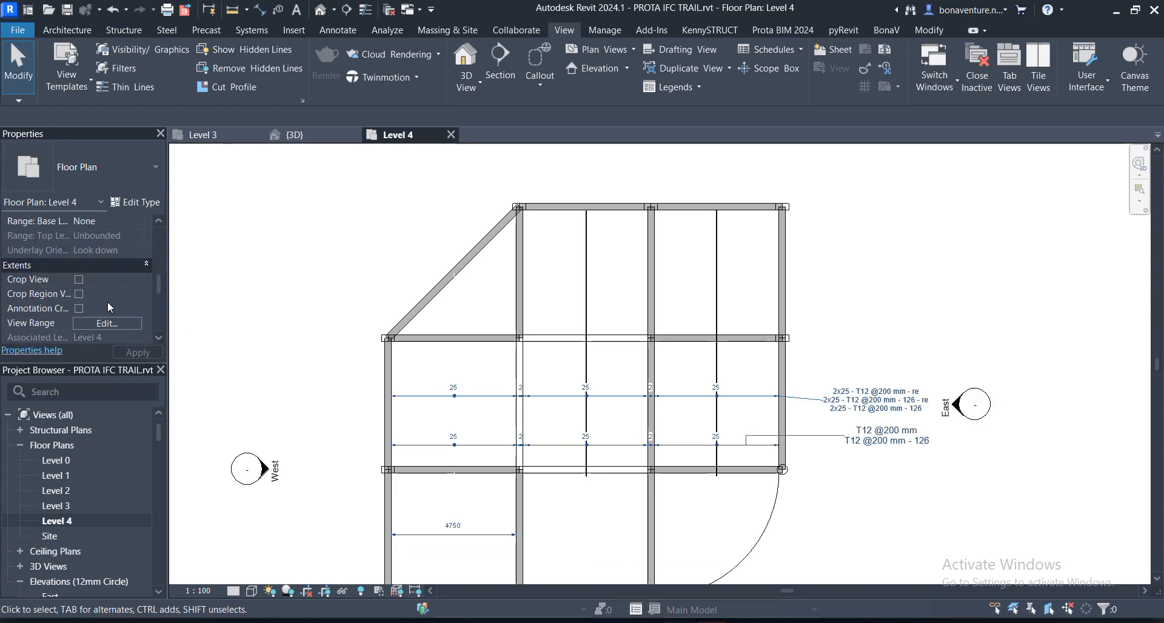
pyautogui.click(110, 280)
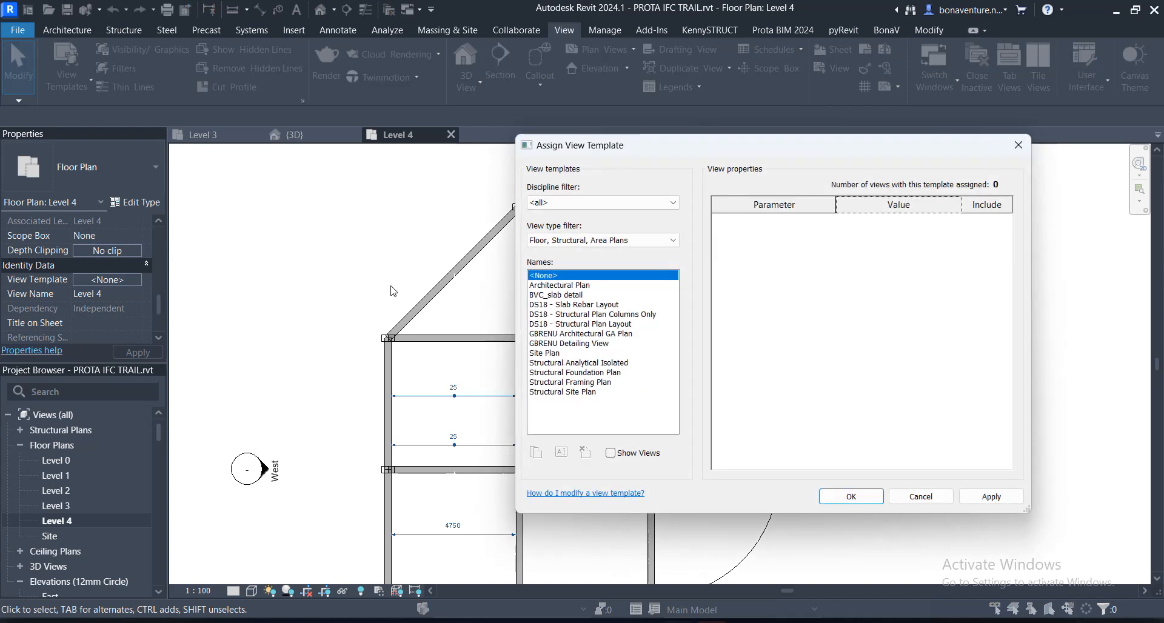
pyautogui.click(552, 296)
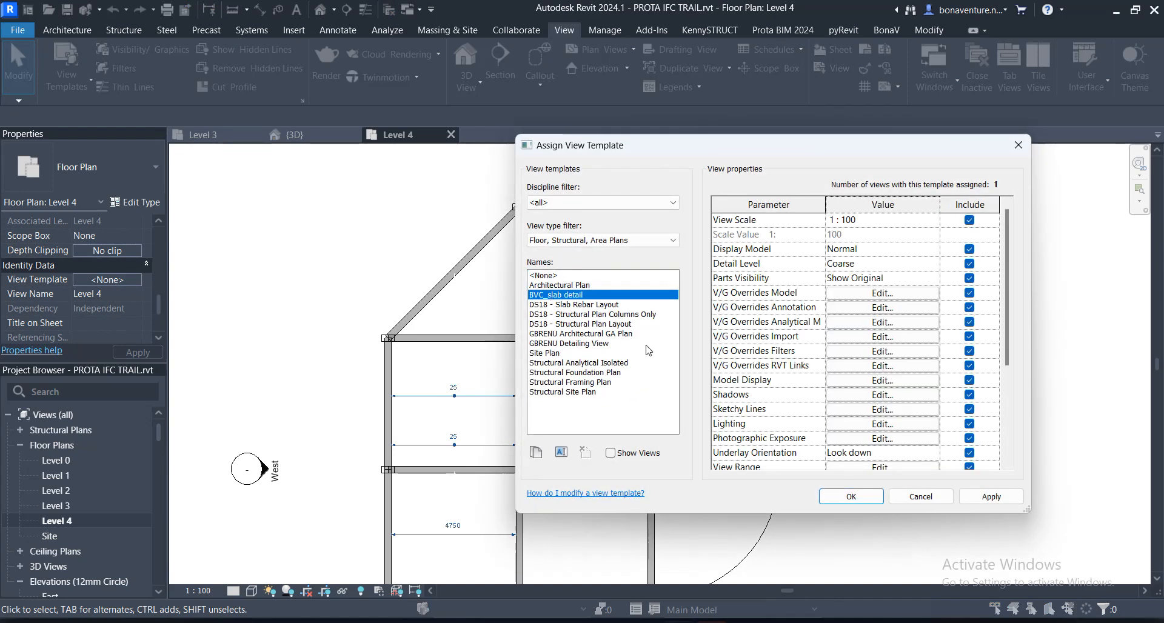
pyautogui.click(851, 497)
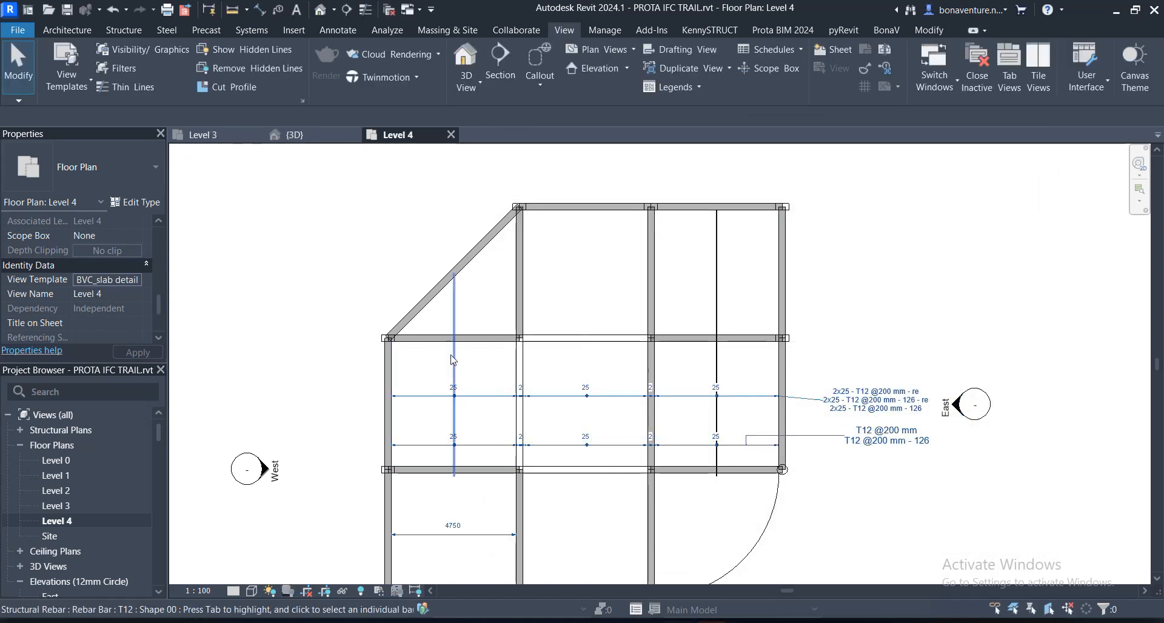
# Step: Match the type of the upper multi-rebar annotation to the lower one, DS18 - Multi Rebar Tag 2.5mm SLAB
pyautogui.scroll(-1, 344, 300)
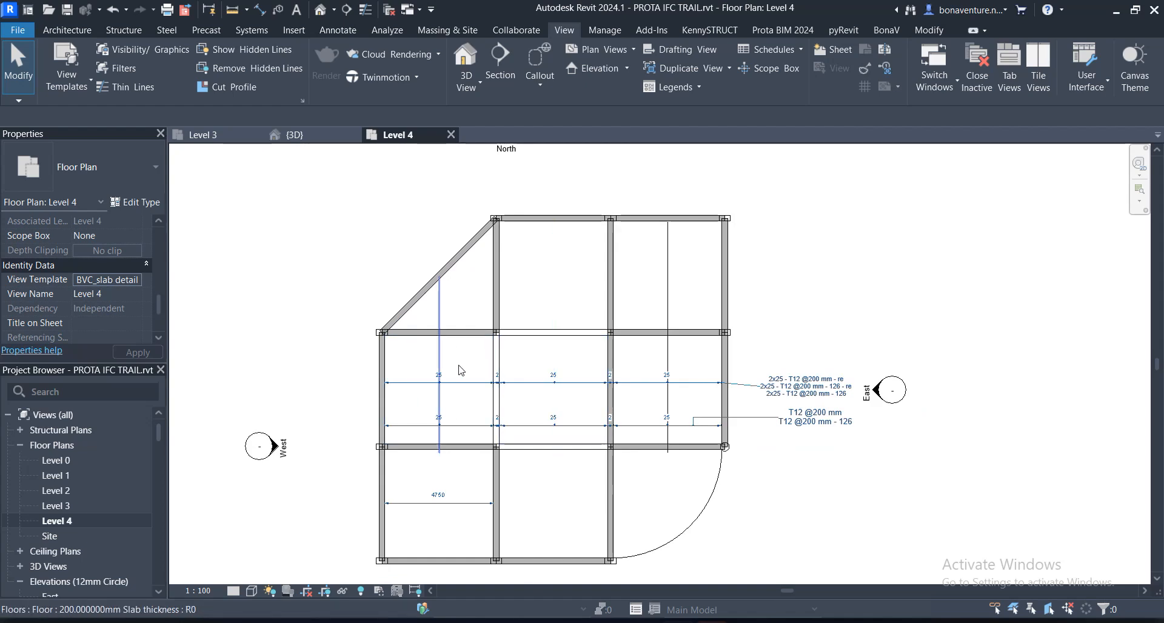
pyautogui.scroll(1, 530, 512)
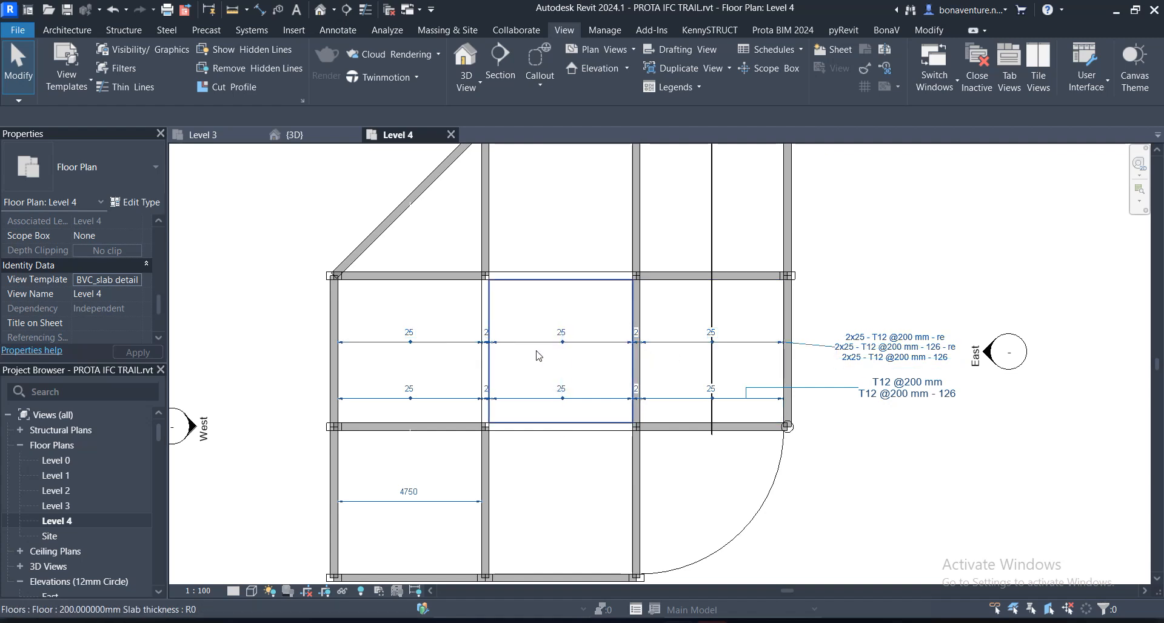
pyautogui.moveTo(906, 460); pyautogui.dragTo(824, 447, button='middle')
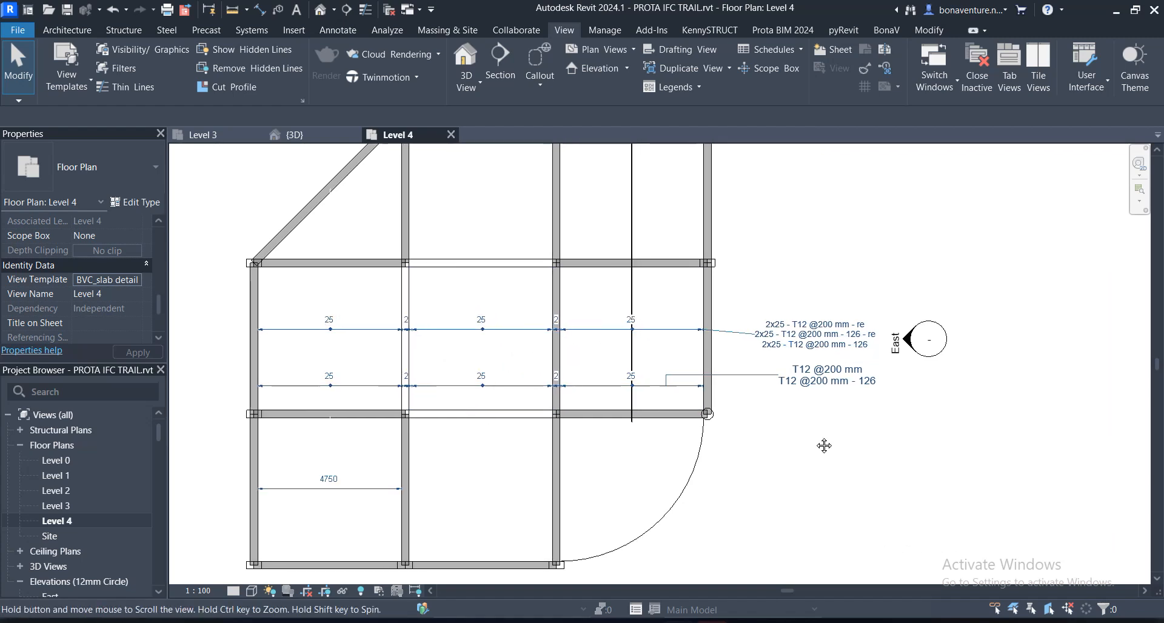
pyautogui.click(806, 331)
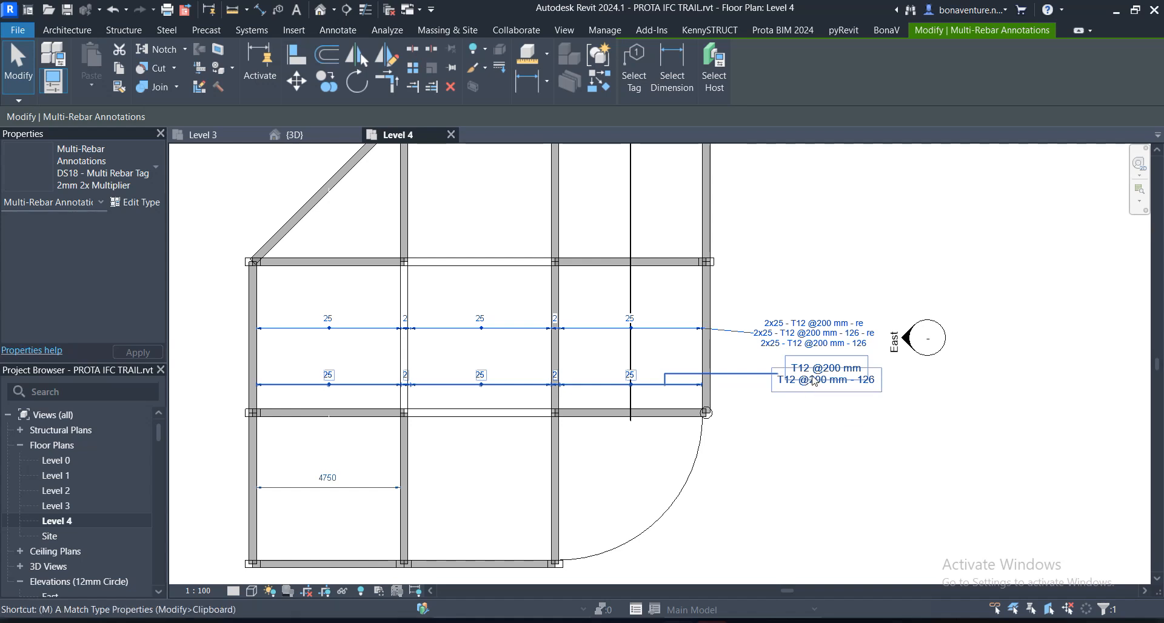
pyautogui.press('m')
pyautogui.press('a')
pyautogui.click(801, 331)
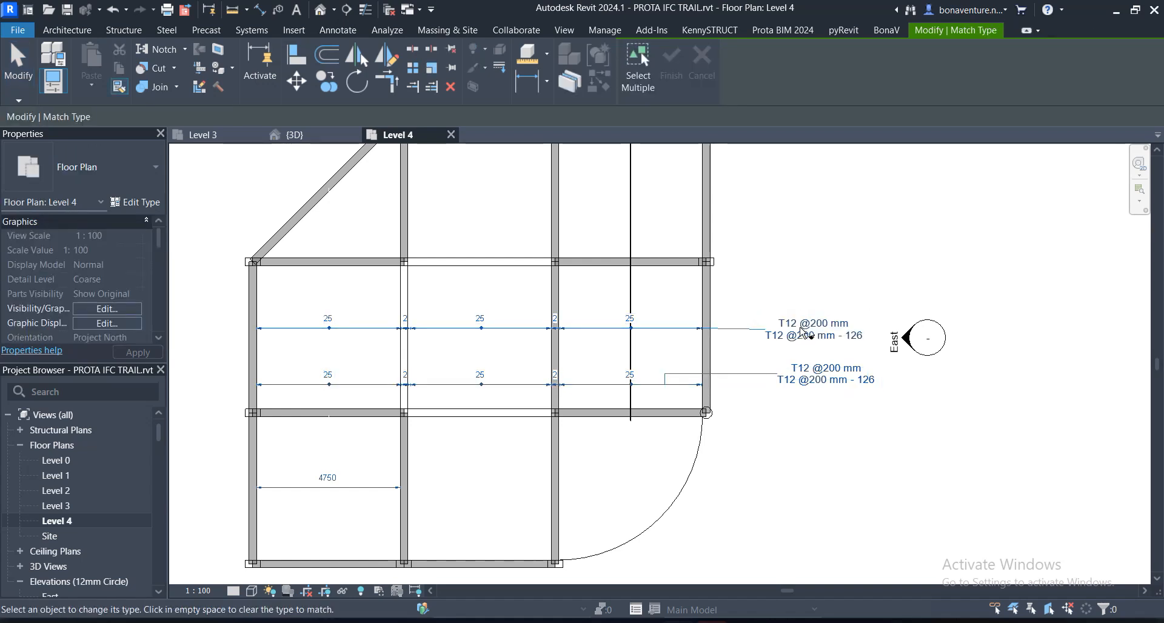
pyautogui.press('Escape')
# Step: Nudge the upper annotation's rebar tag vertically so that its leader runs straight from the dimension line
pyautogui.click(766, 332)
pyautogui.press('Escape')
pyautogui.click(780, 334)
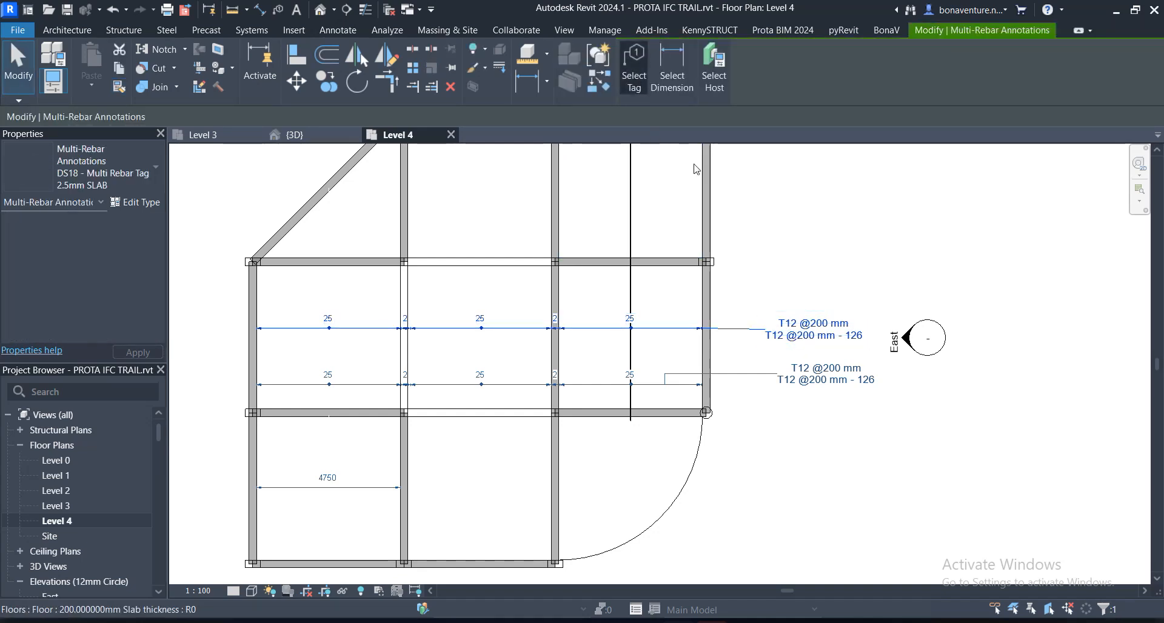
pyautogui.click(811, 332)
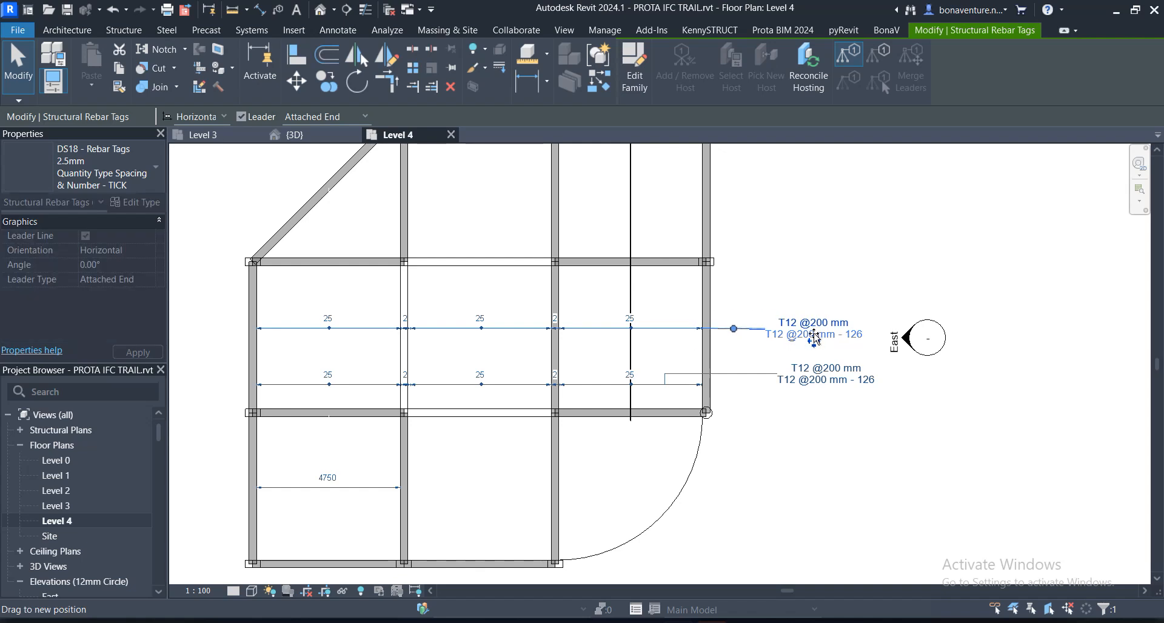
pyautogui.moveTo(813, 328); pyautogui.dragTo(813, 337)
pyautogui.click(771, 448)
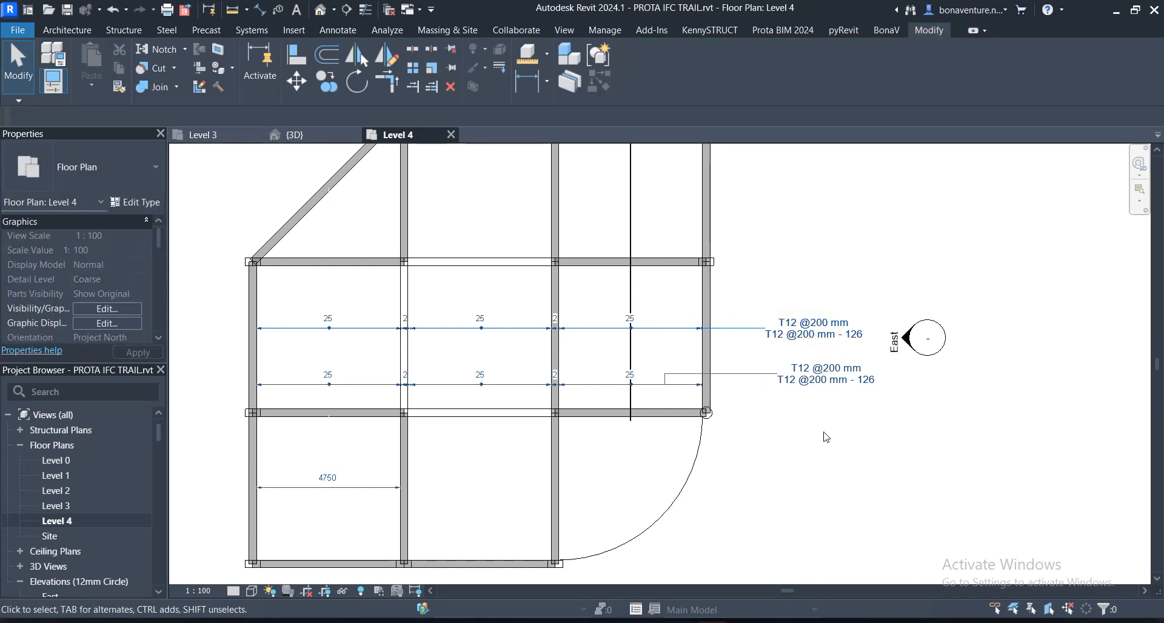
# Step: View the whole Level 4 slab layout and switch back to the Level 3 plan
pyautogui.scroll(-2, 788, 437)
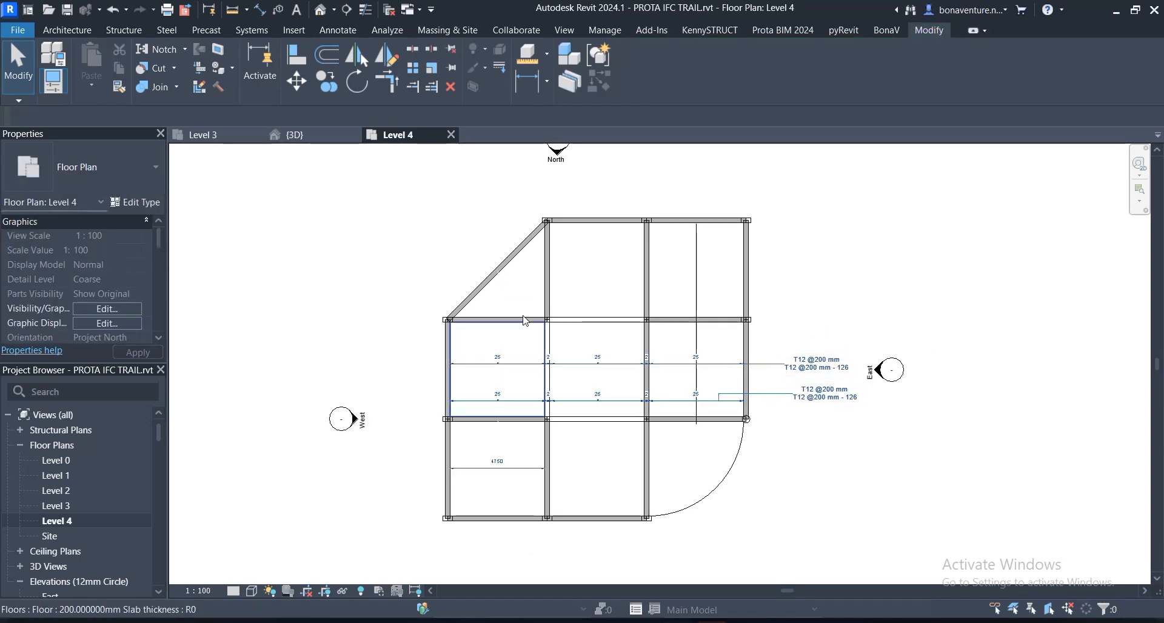
pyautogui.click(203, 135)
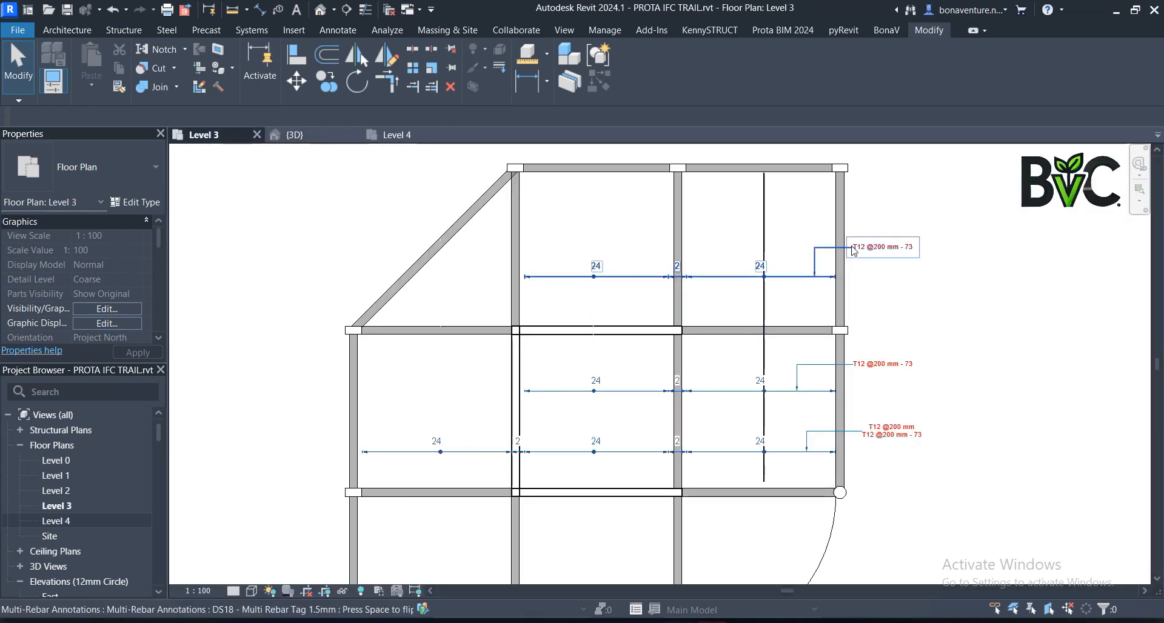